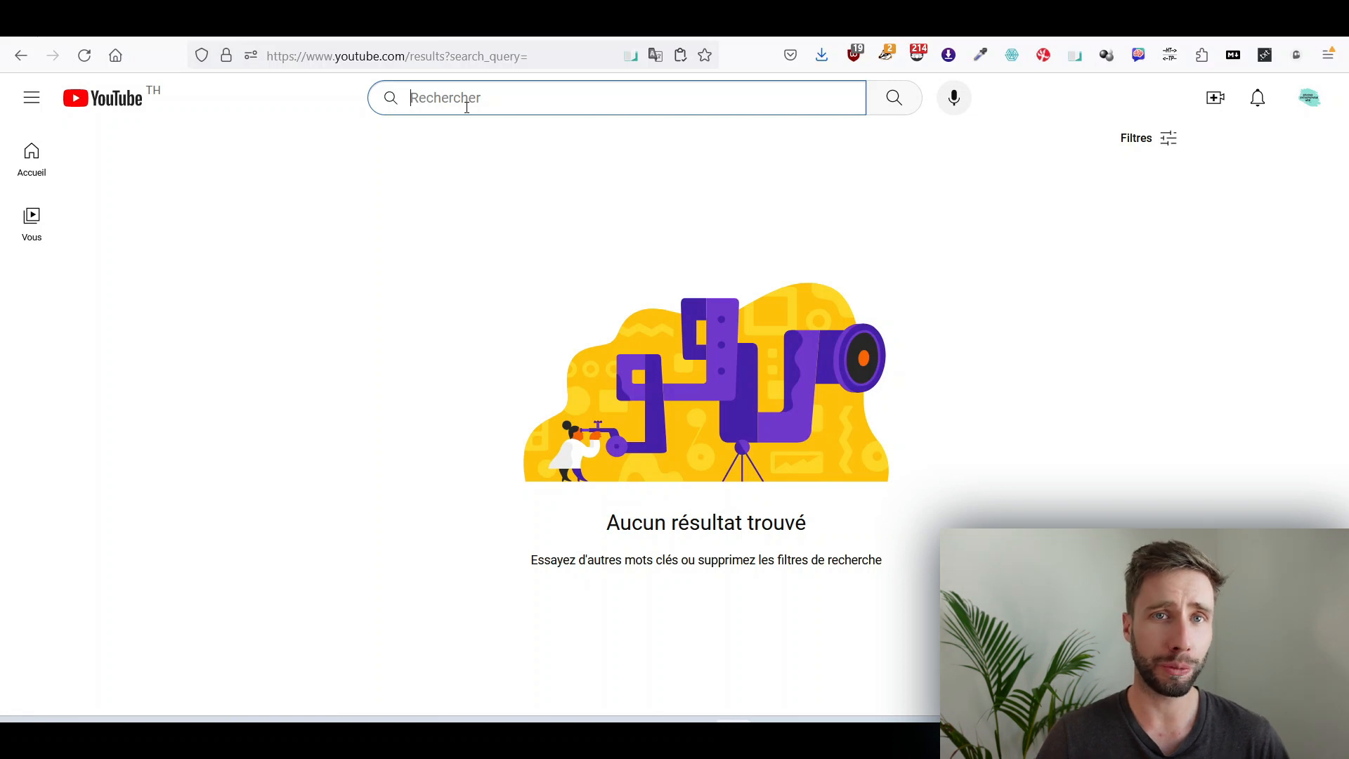
Step: Enter chien in the YouTube search field and compare its suggestions with the letters a, z, e, t and y appended in turn
text(chien)
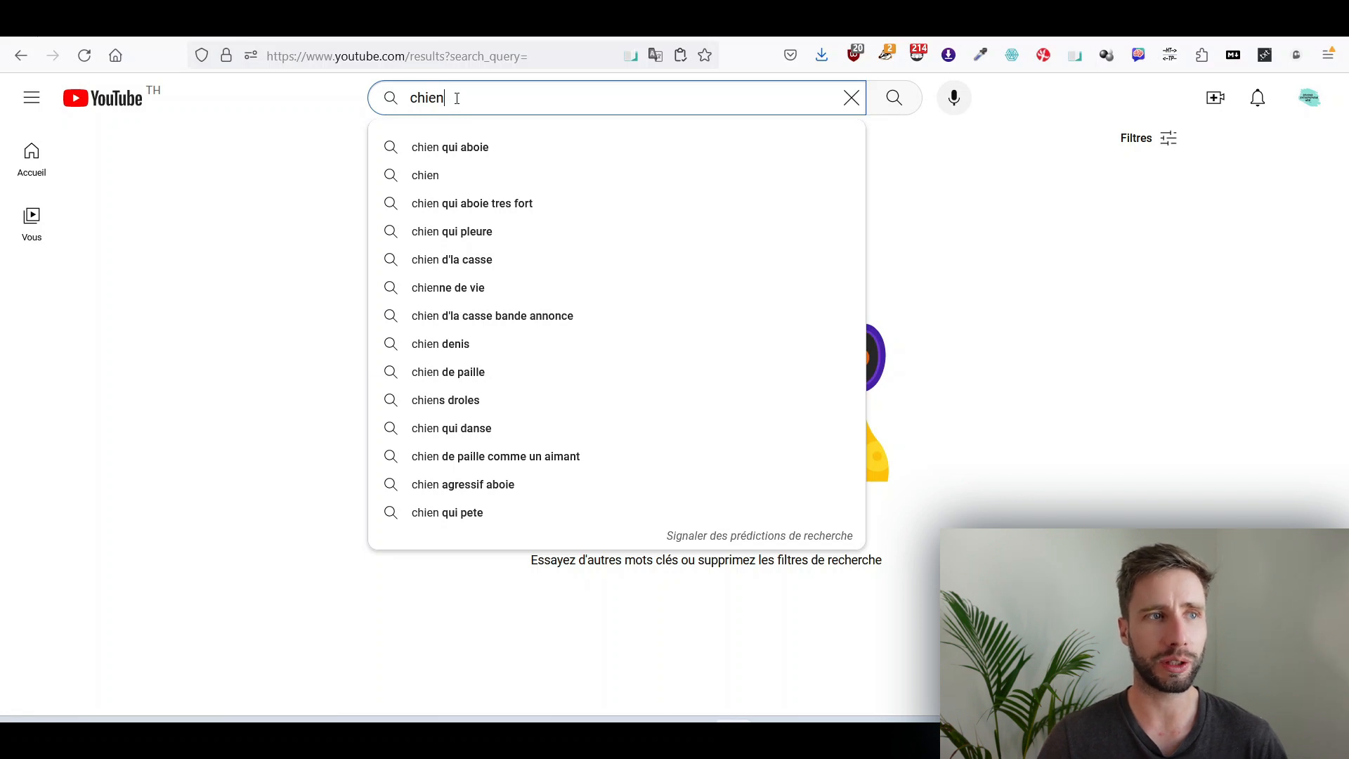
text(a)
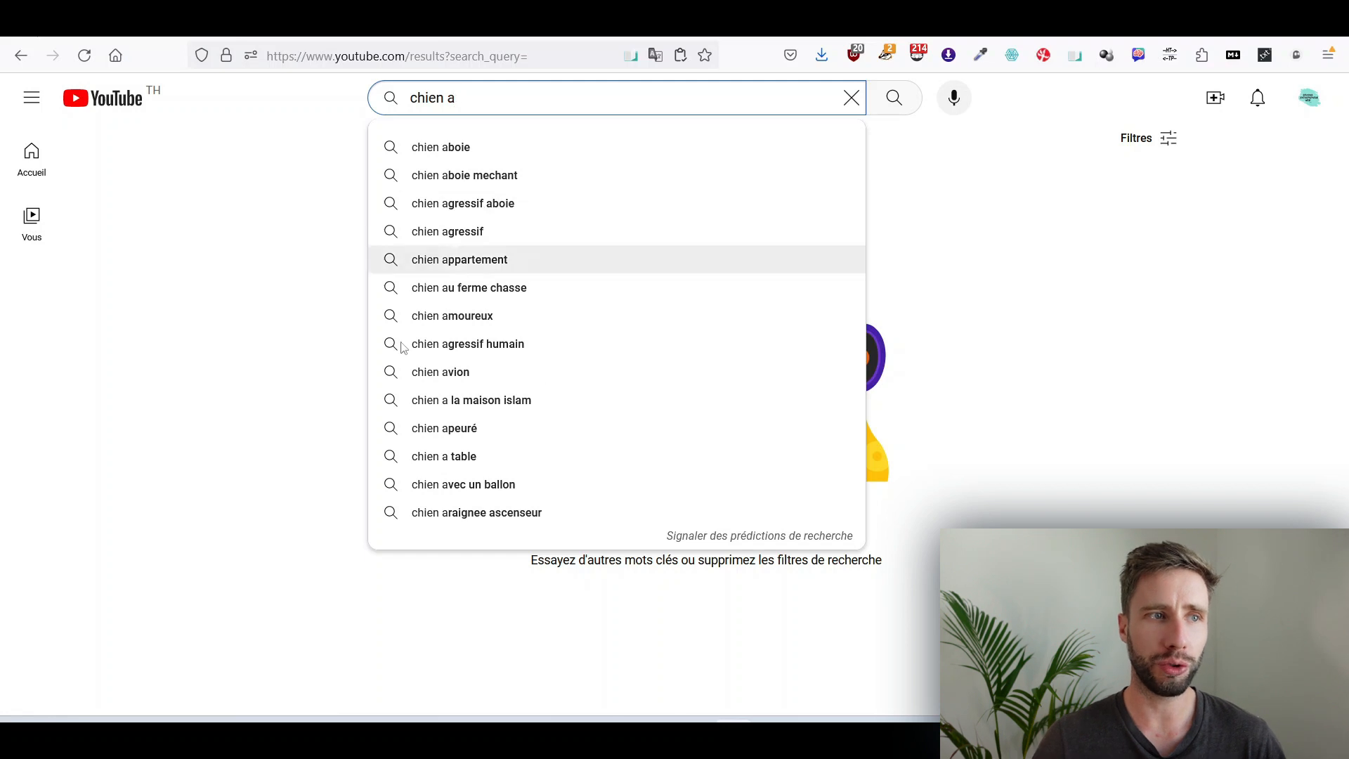
key(BackSpace)
text(z)
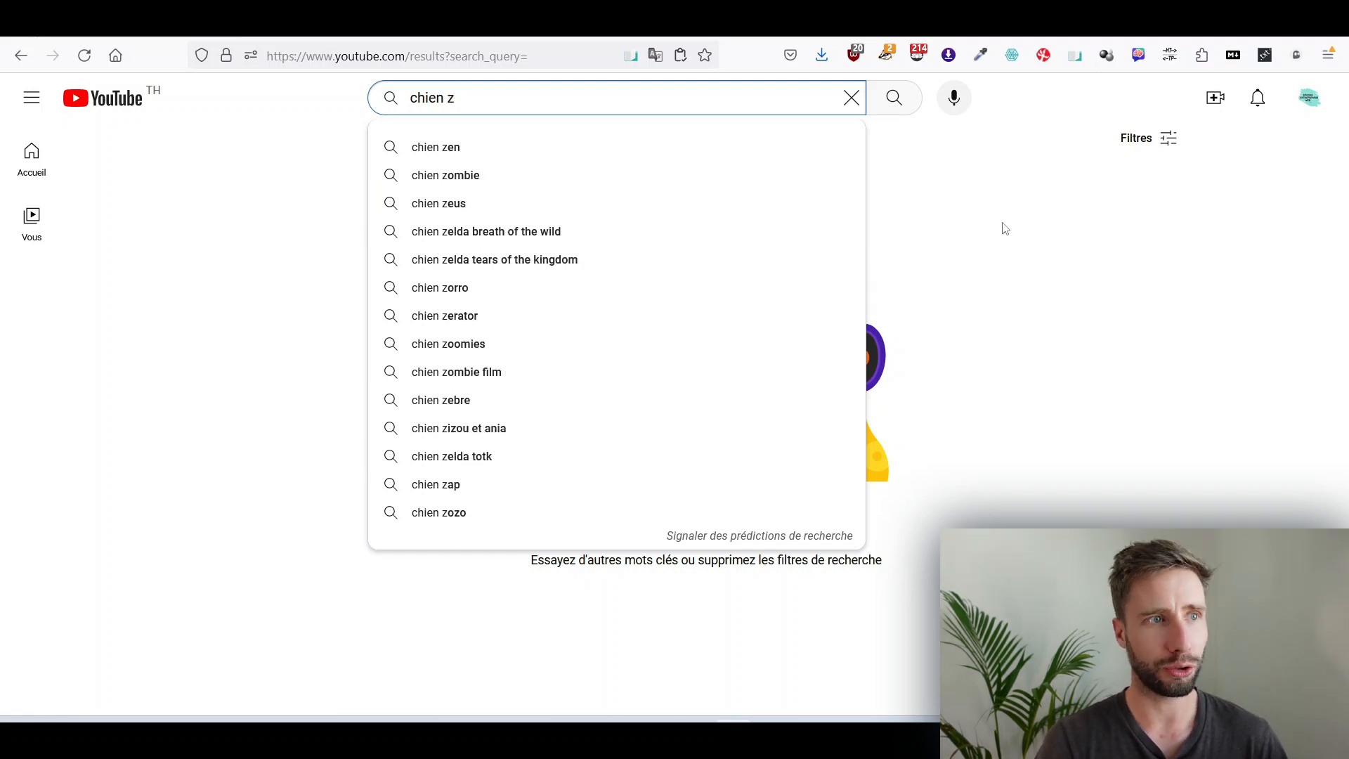
key(BackSpace)
text(e)
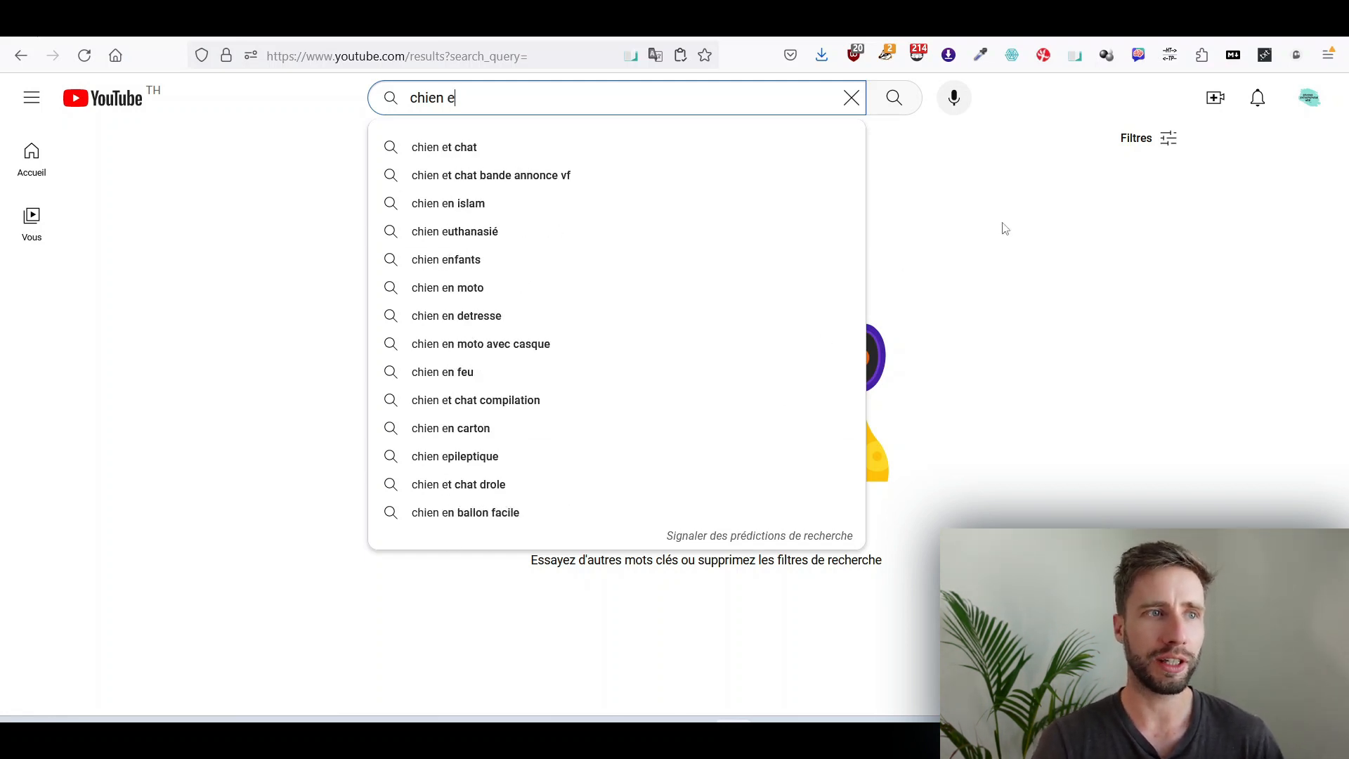
key(BackSpace)
text(t)
key(BackSpace)
text(y)
key(BackSpace)
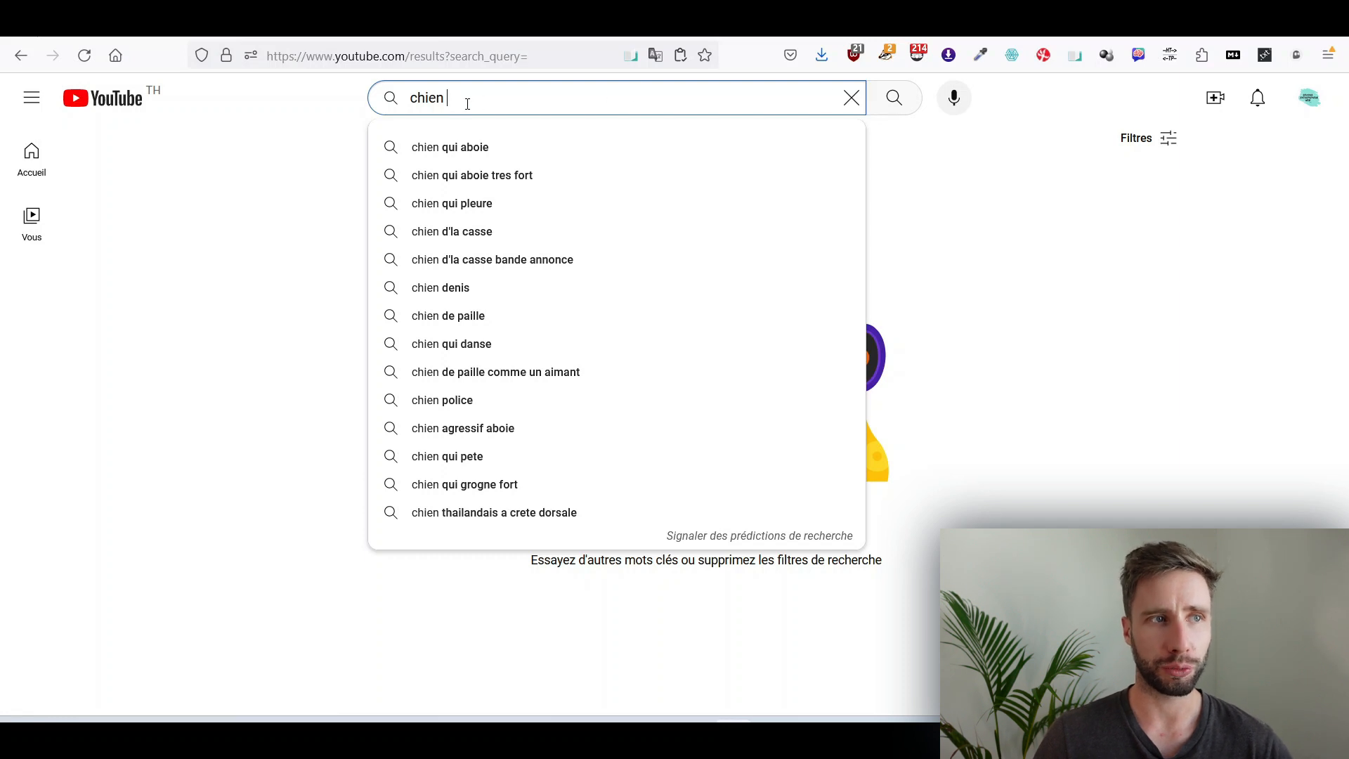
key(BackSpace)
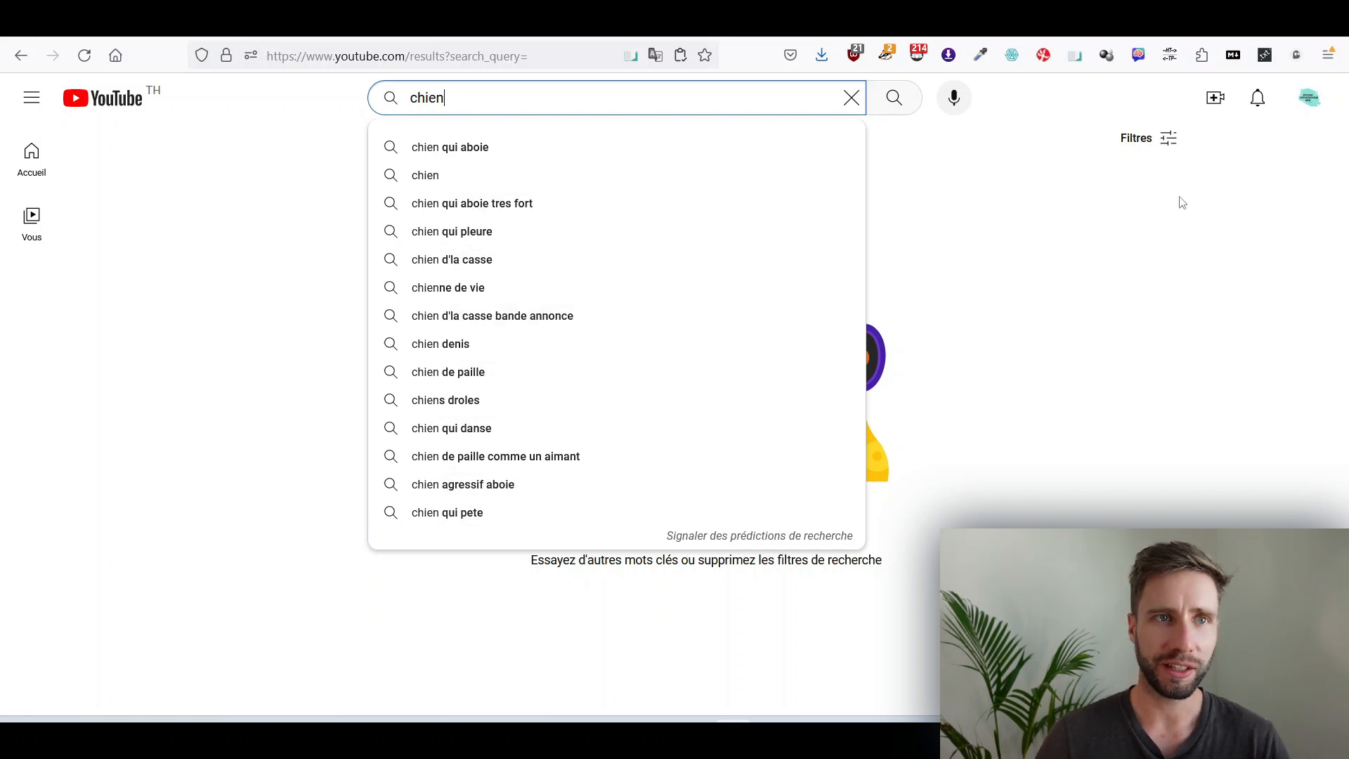
Step: Start the HTTP request tracker and enter chat in the YouTube search field to capture its suggestion requests
click(1169, 56)
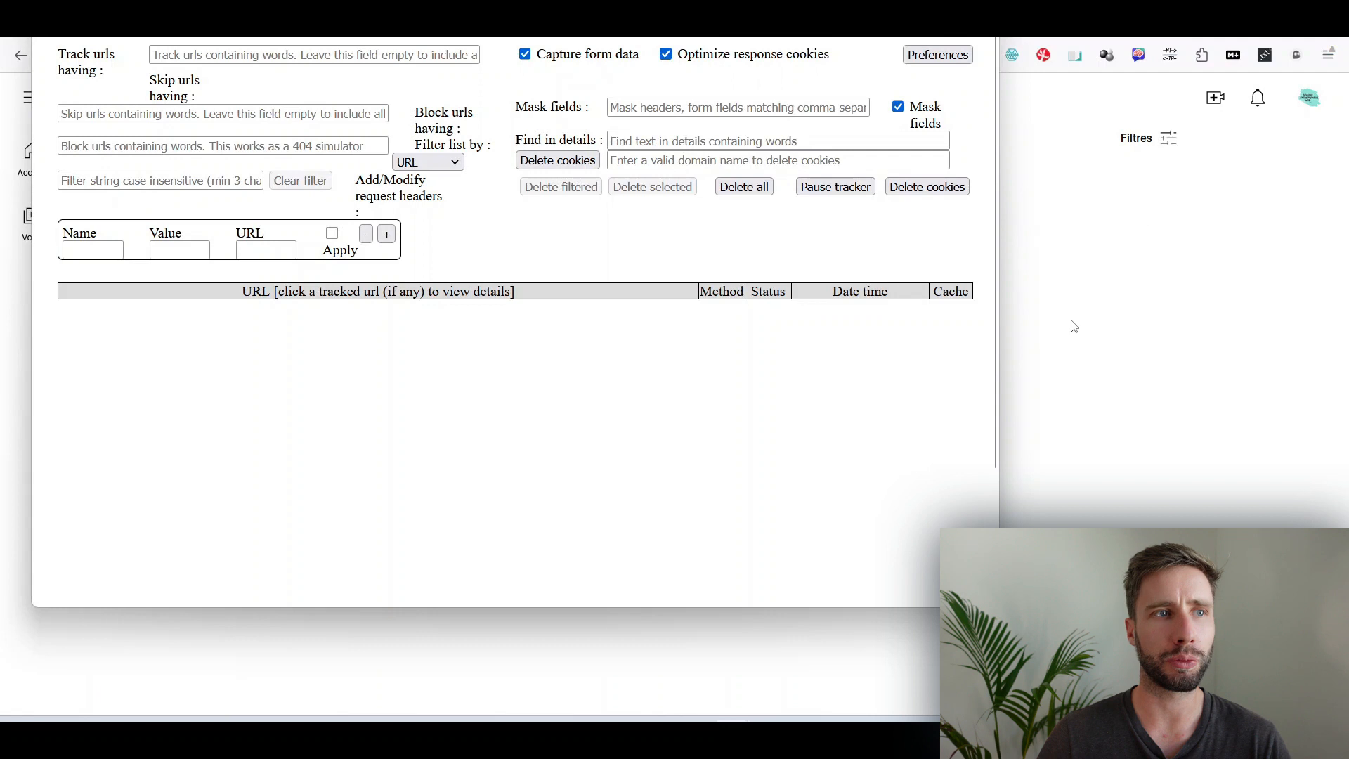
click(1054, 229)
click(392, 89)
text(chat)
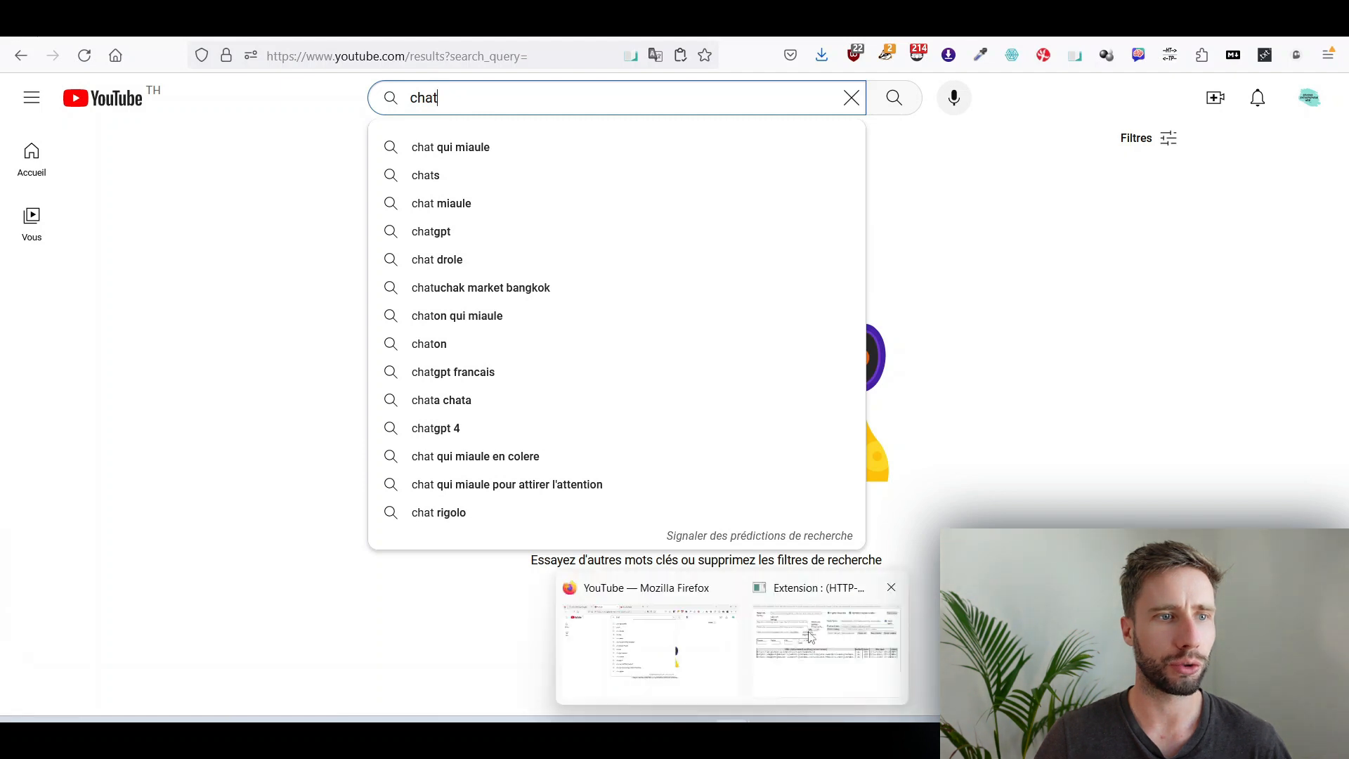
Step: Show the details of the latest suggestqueries-clients6.youtube.com request in the HTTP tracker and copy its full request URL
click(829, 635)
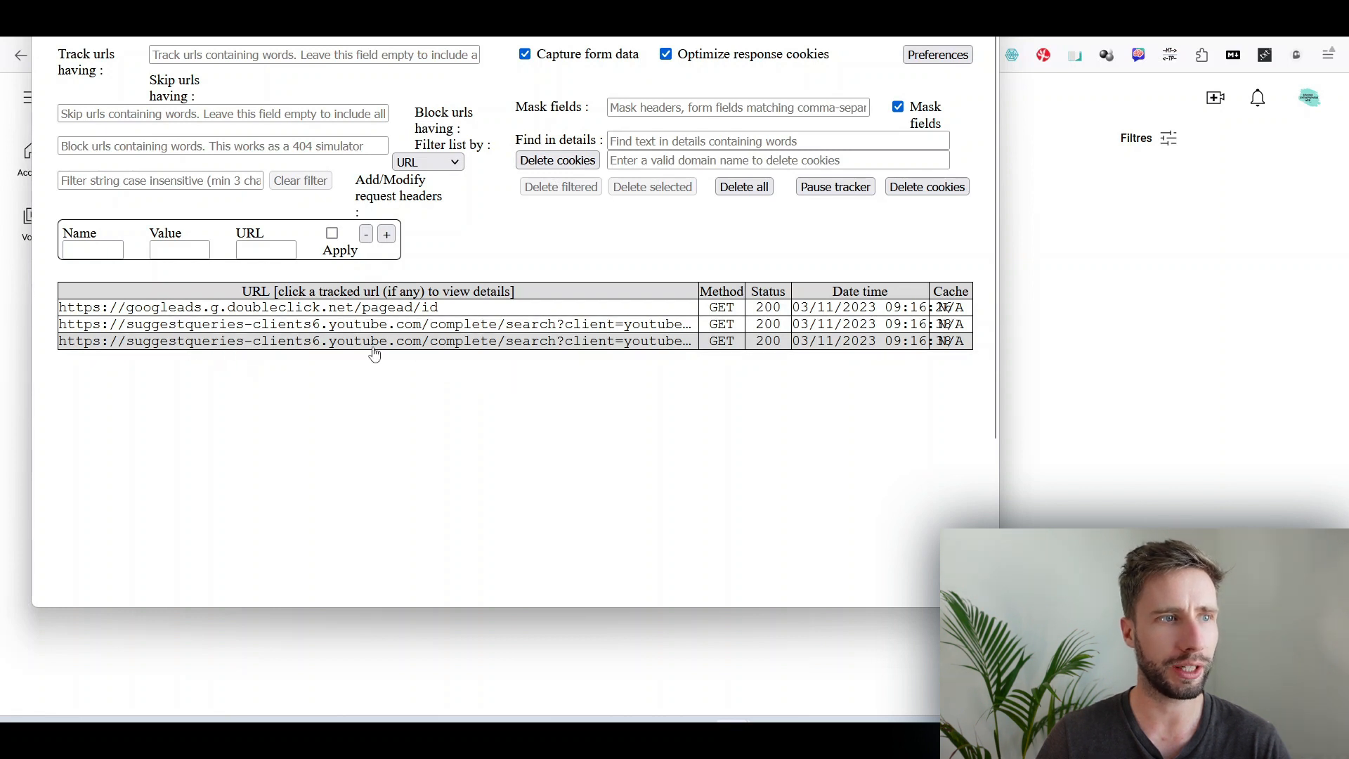
click(415, 342)
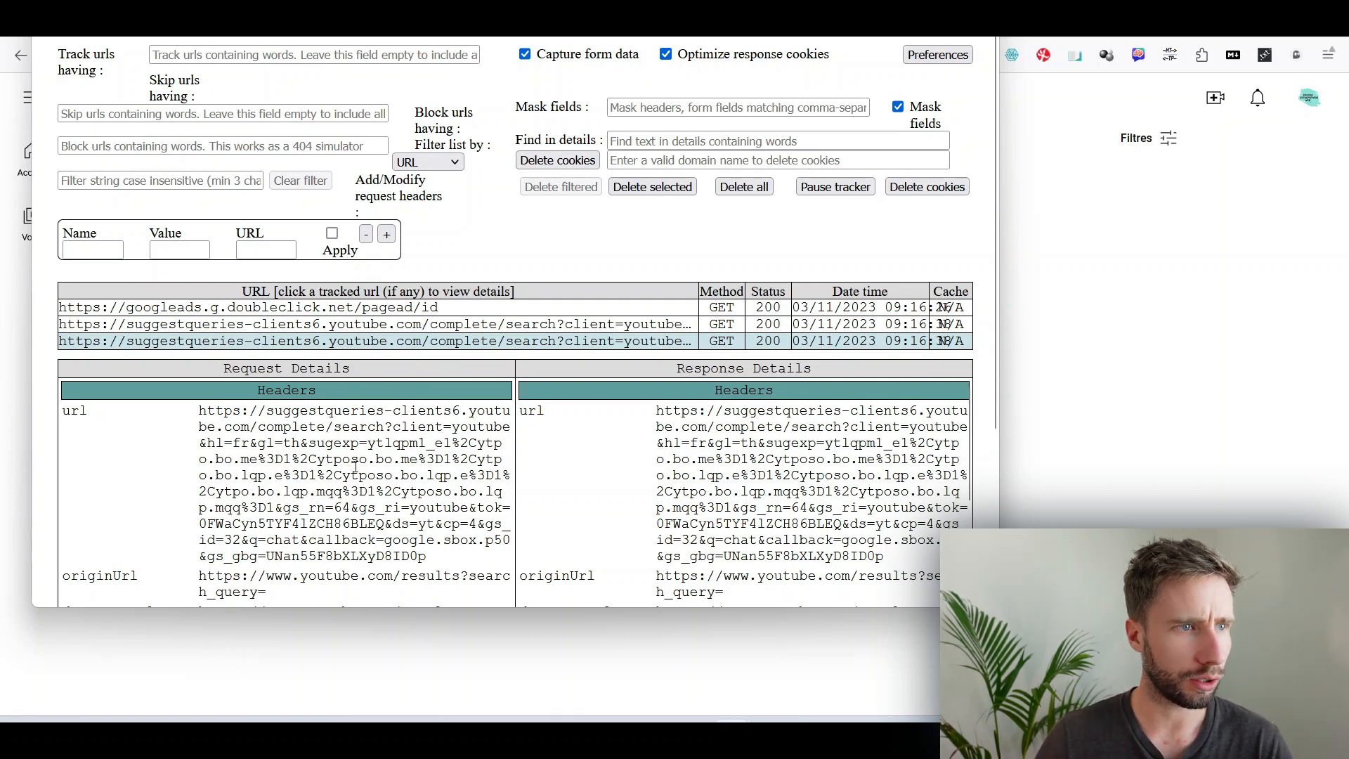
drag(267, 540, 283, 540)
drag(444, 556, 191, 413)
Step: Load the copied suggestion request URL in the browser and open the downloaded response file f(4).txt
click(1075, 322)
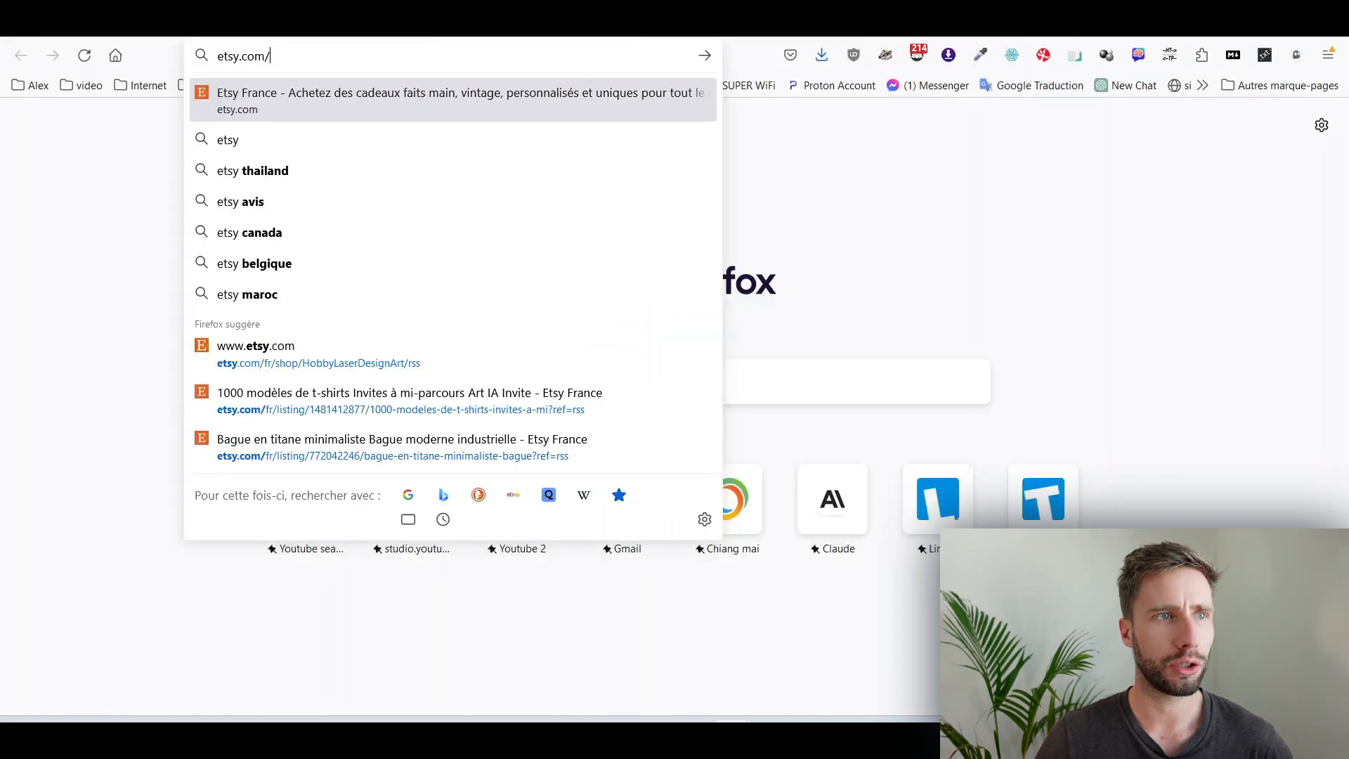
click(559, 52)
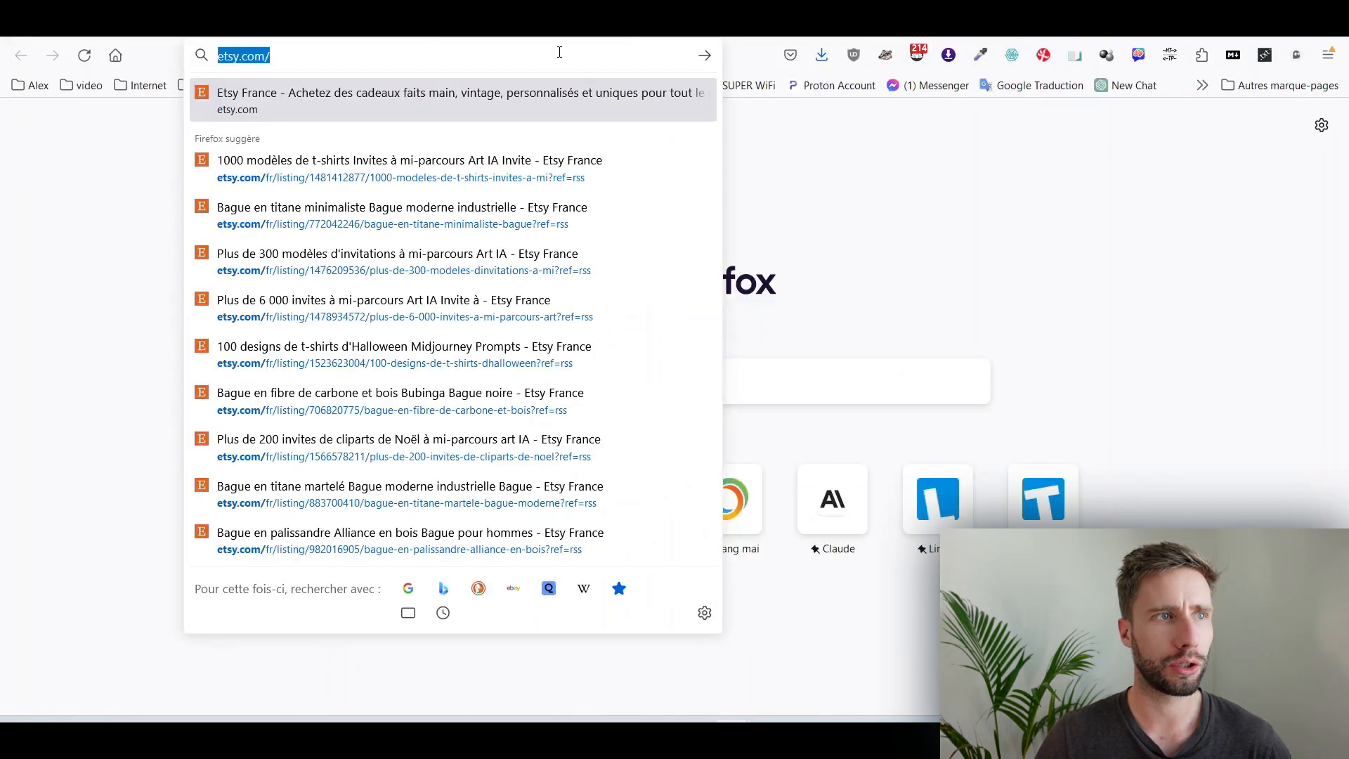
key(ctrl+v)
key(Return)
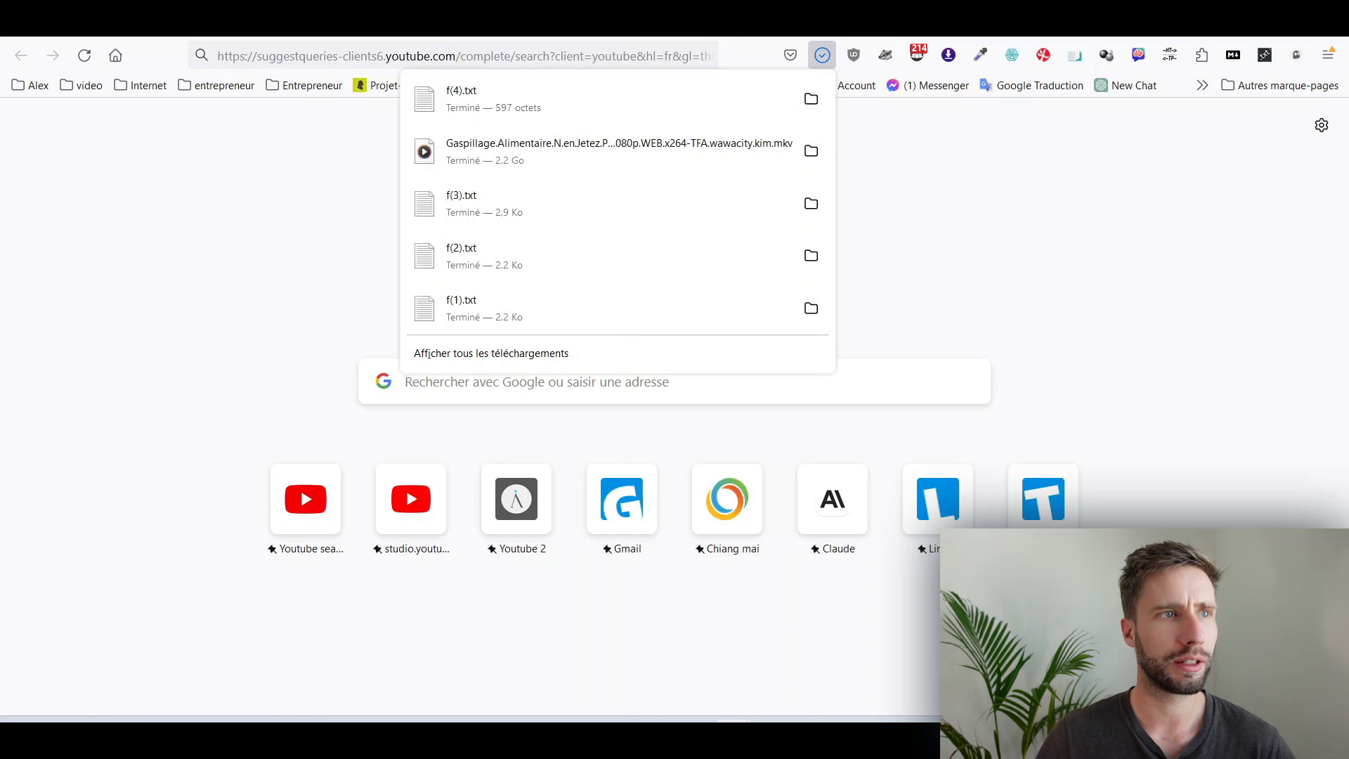
key(ctrl+w)
click(821, 55)
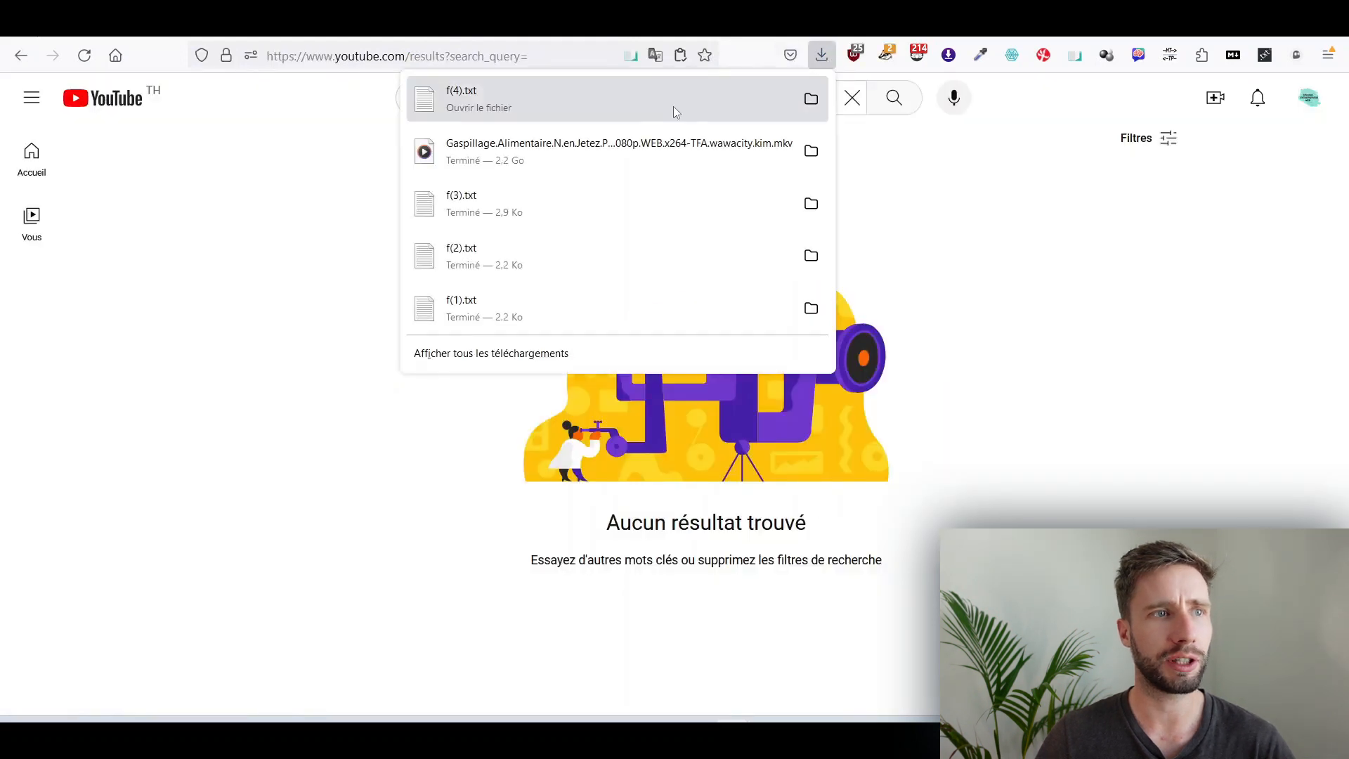
click(524, 103)
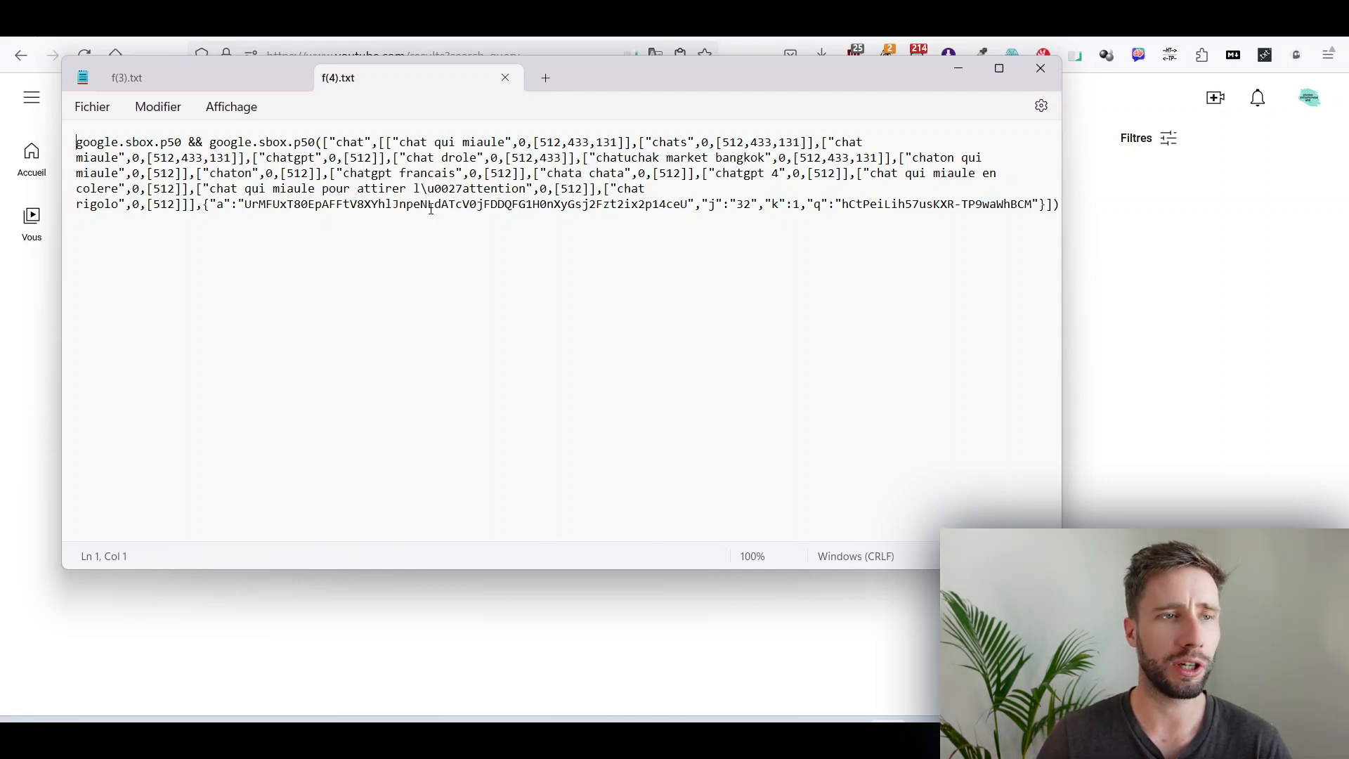
Step: Return to YouTube and extend the search text to "chat a" to view its suggestions
key(alt+Tab)
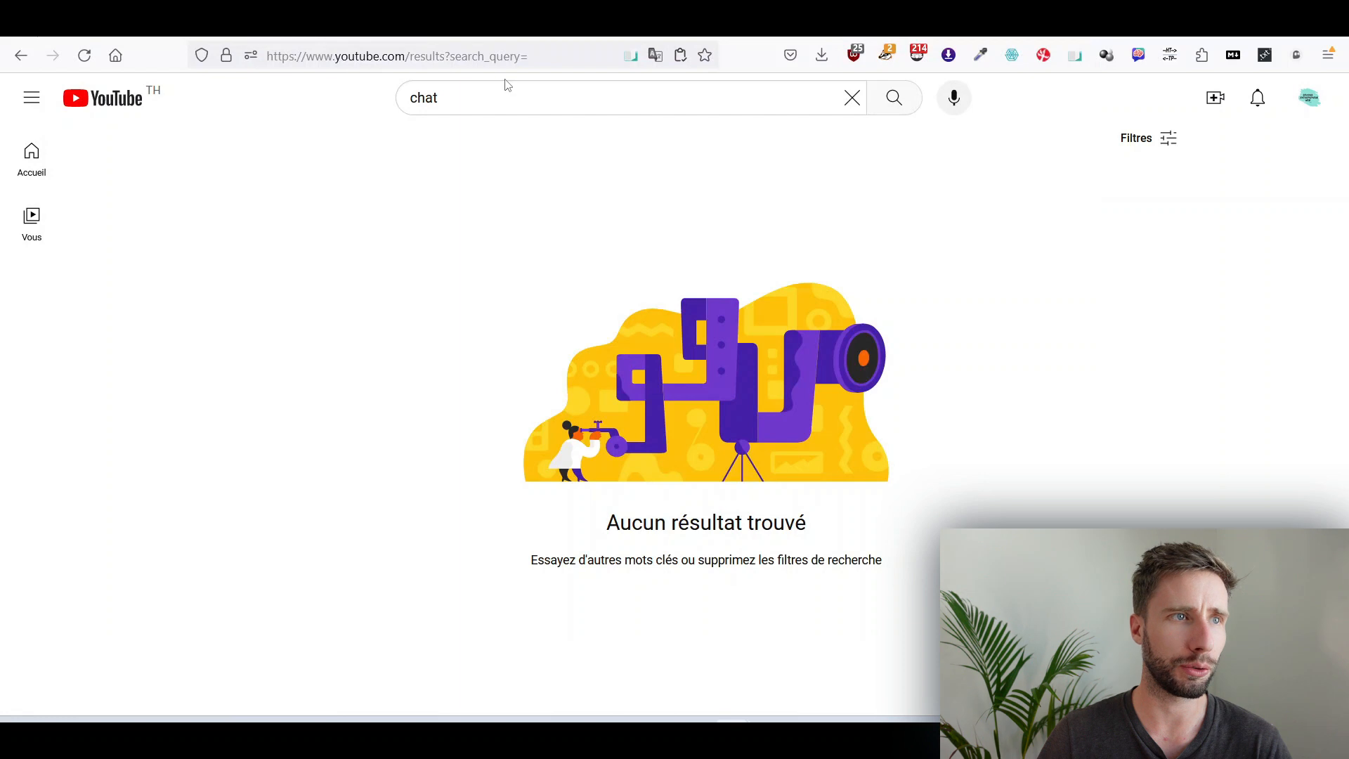
click(496, 101)
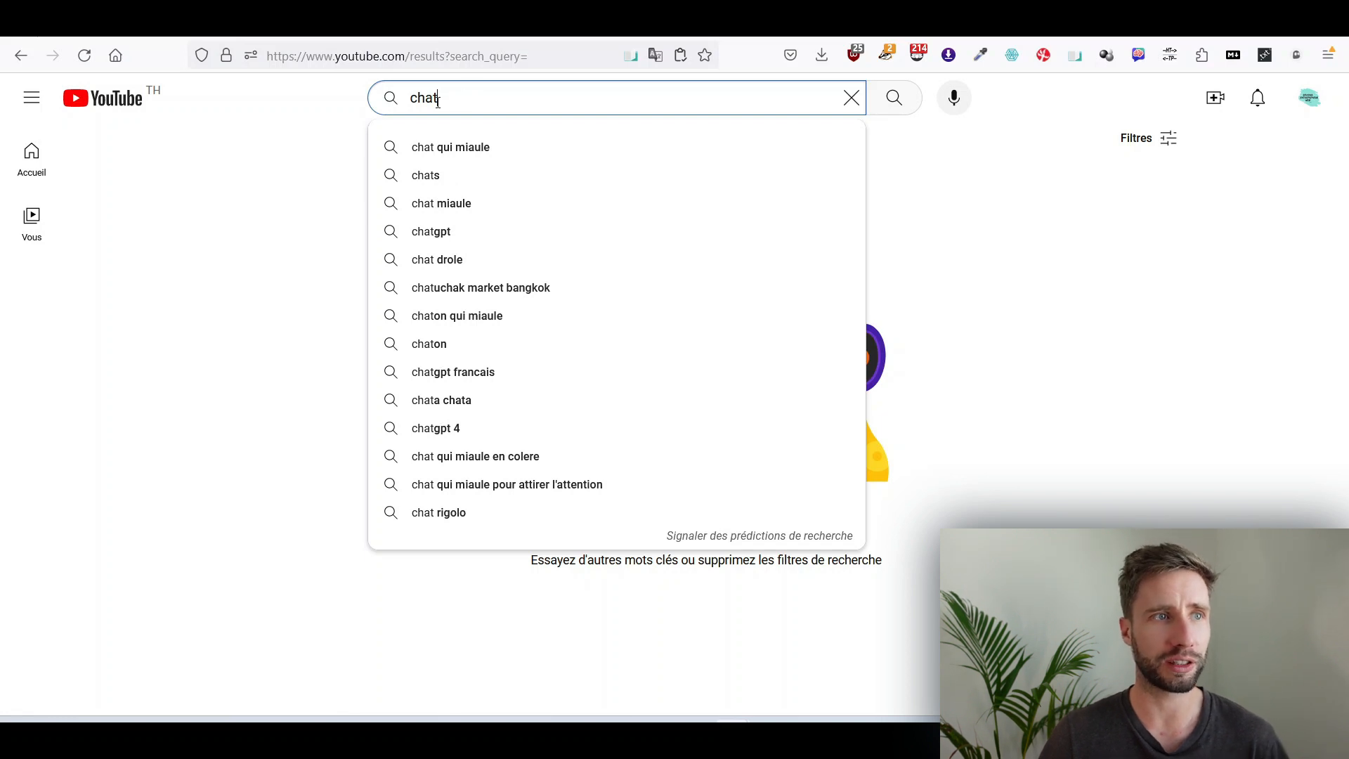
text(a)
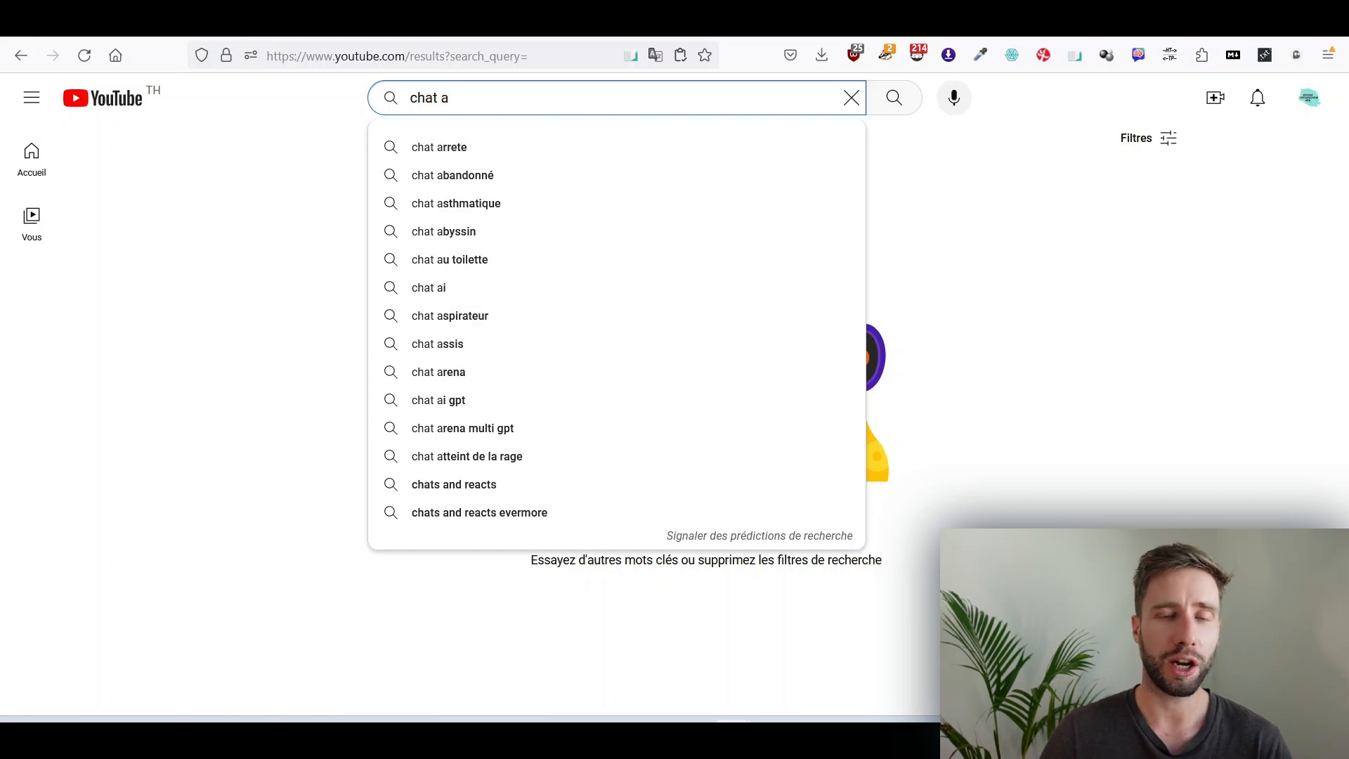
Step: Switch to Browser Automation Studio and run Bot longtrain google.xml with method Simple, keyword chien, country fr, language fr and no proxy
click(1074, 342)
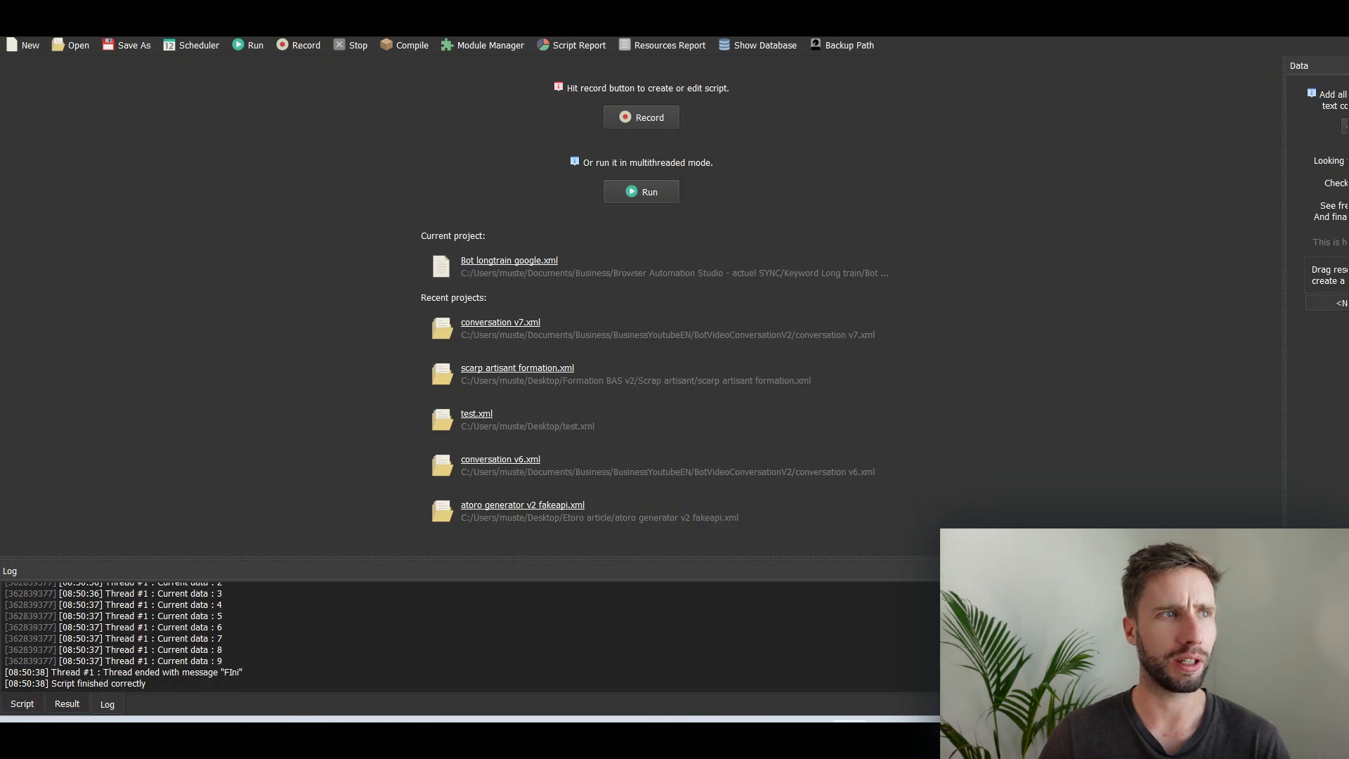
click(634, 191)
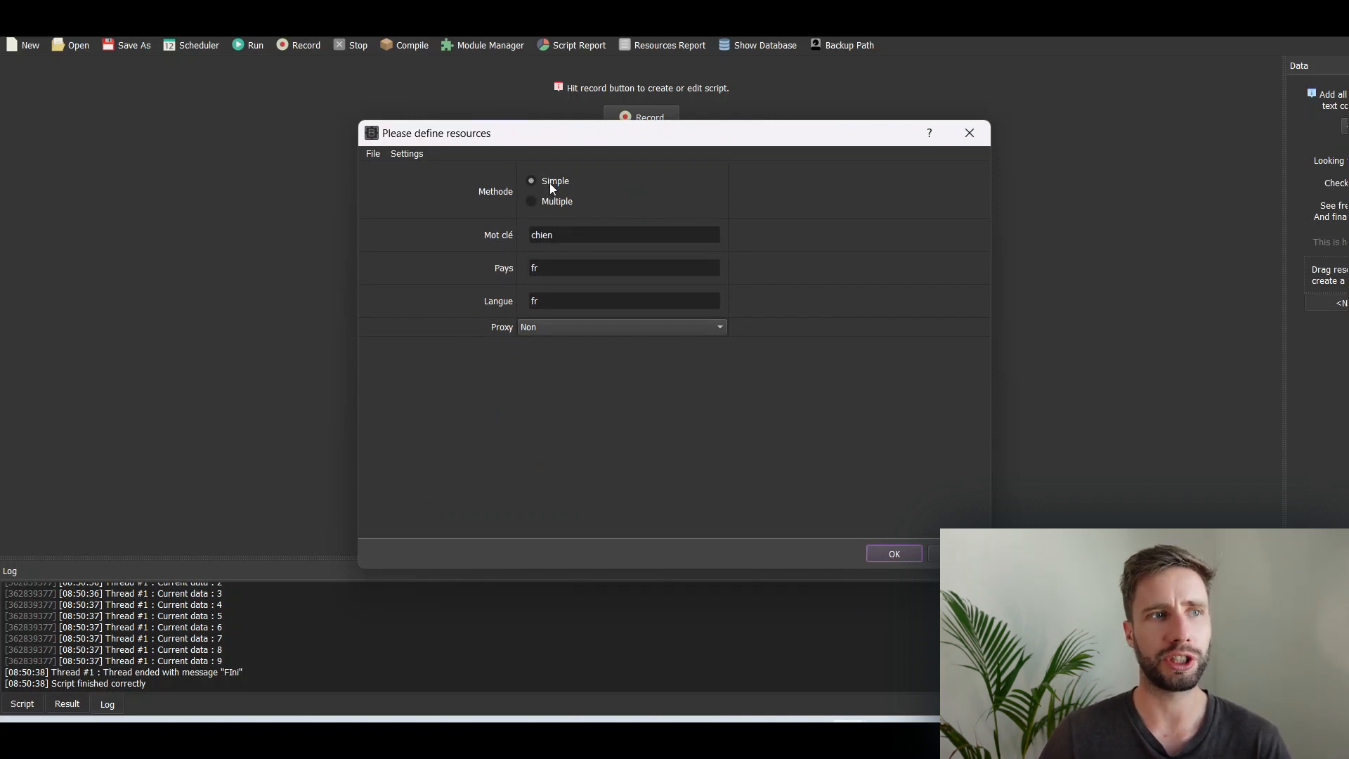
click(547, 202)
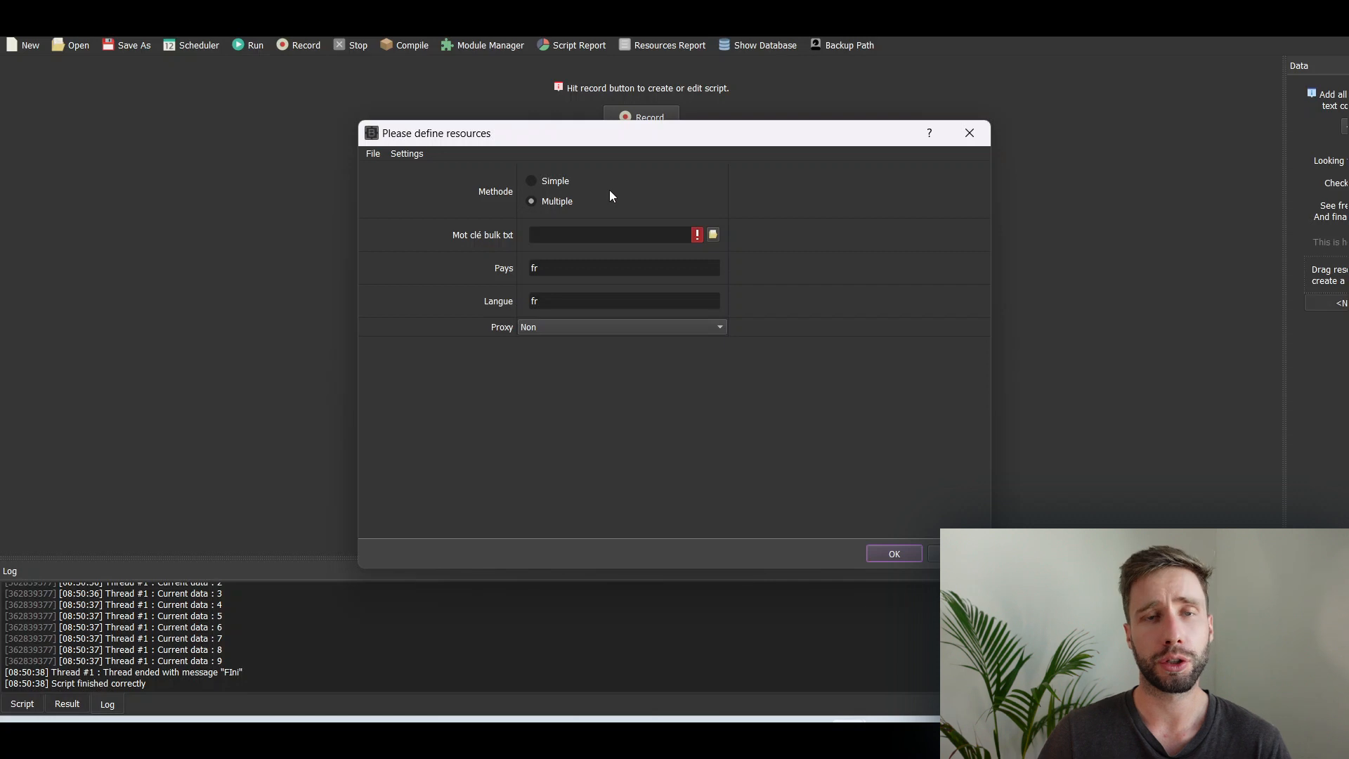
click(557, 182)
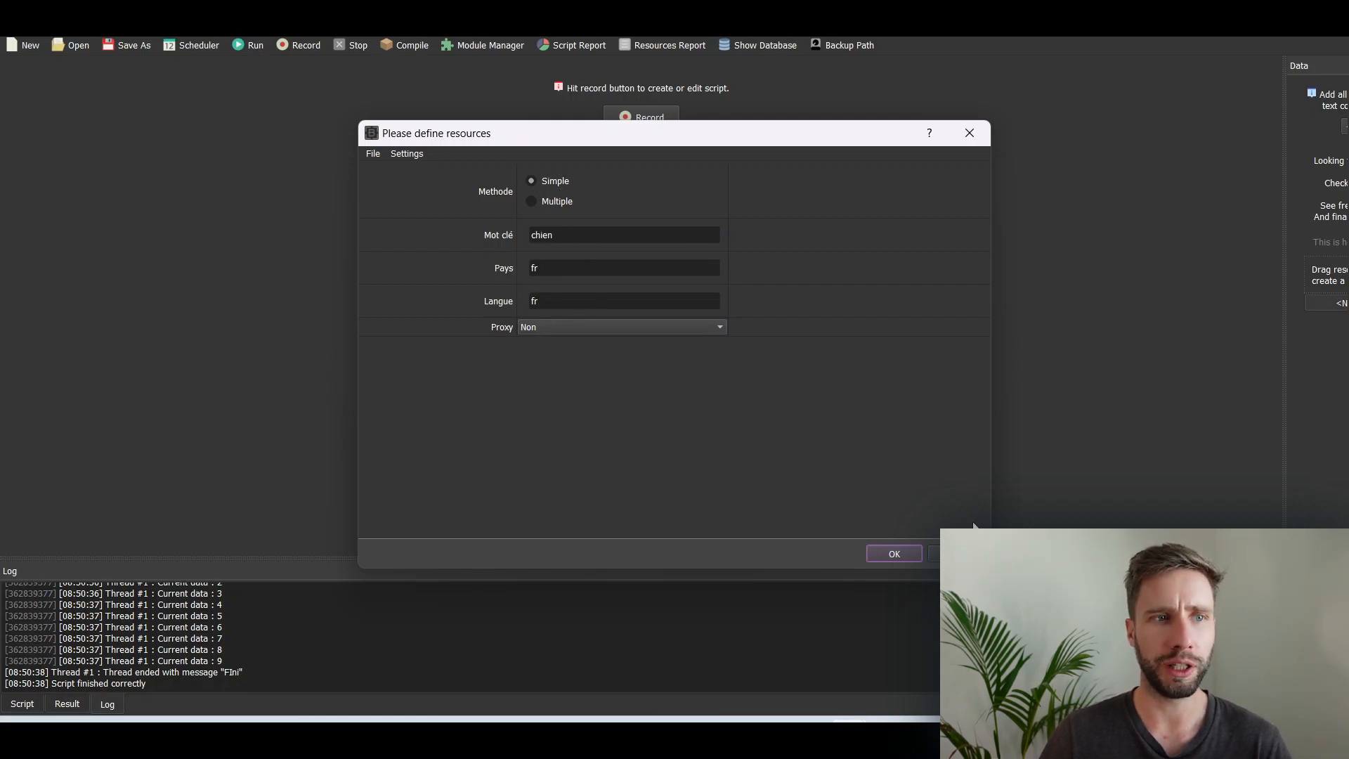
click(898, 552)
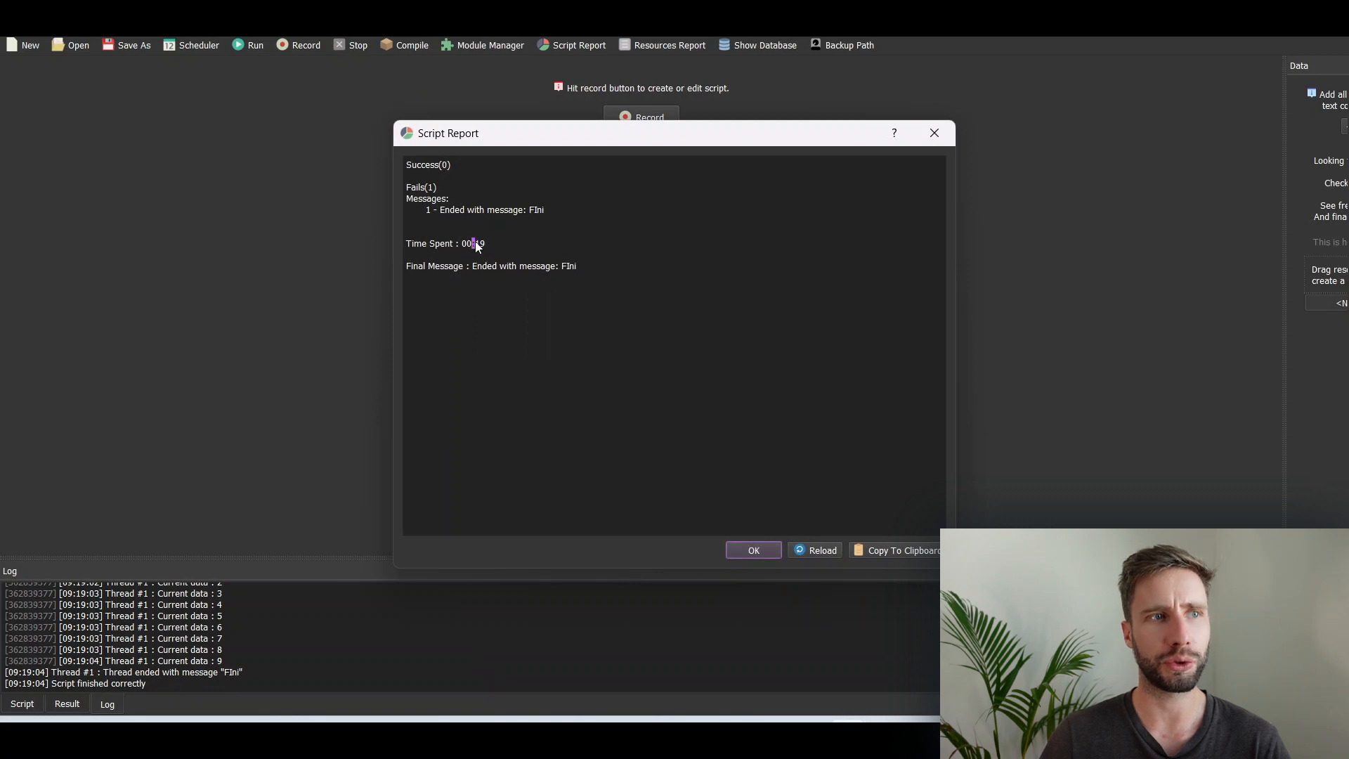
Step: Open chien.txt from the Keyword Long train folder and review the collected keywords down to the end of the list
click(499, 720)
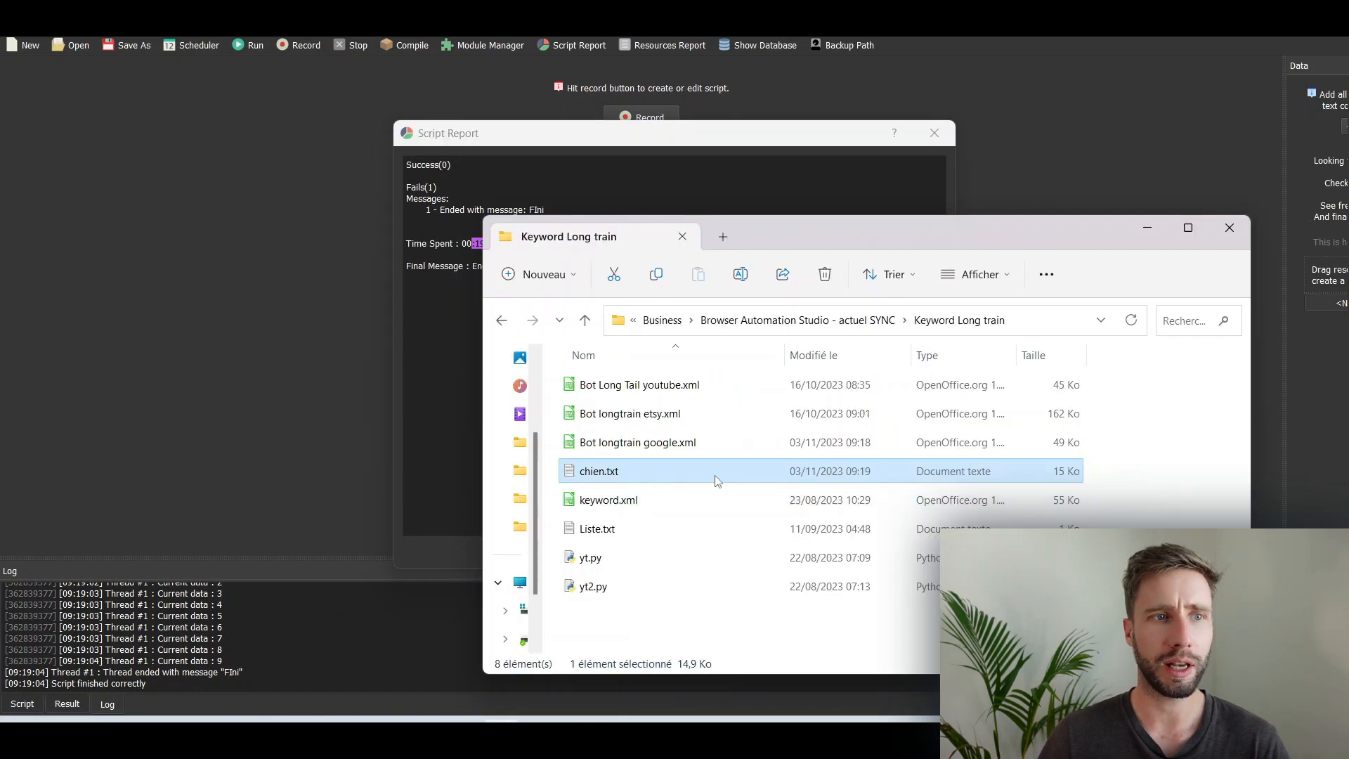
double_click(608, 473)
scroll(220, 450, down, 5)
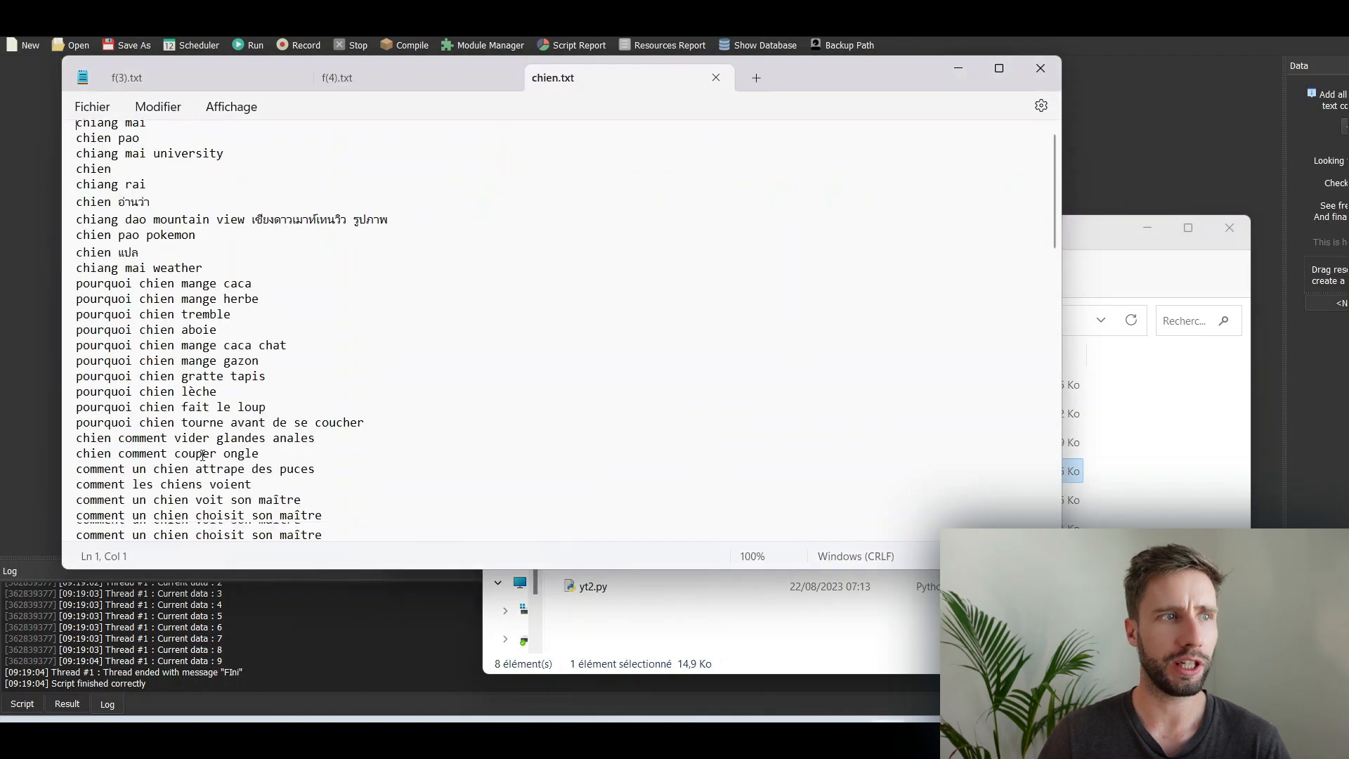
scroll(221, 450, down, 10)
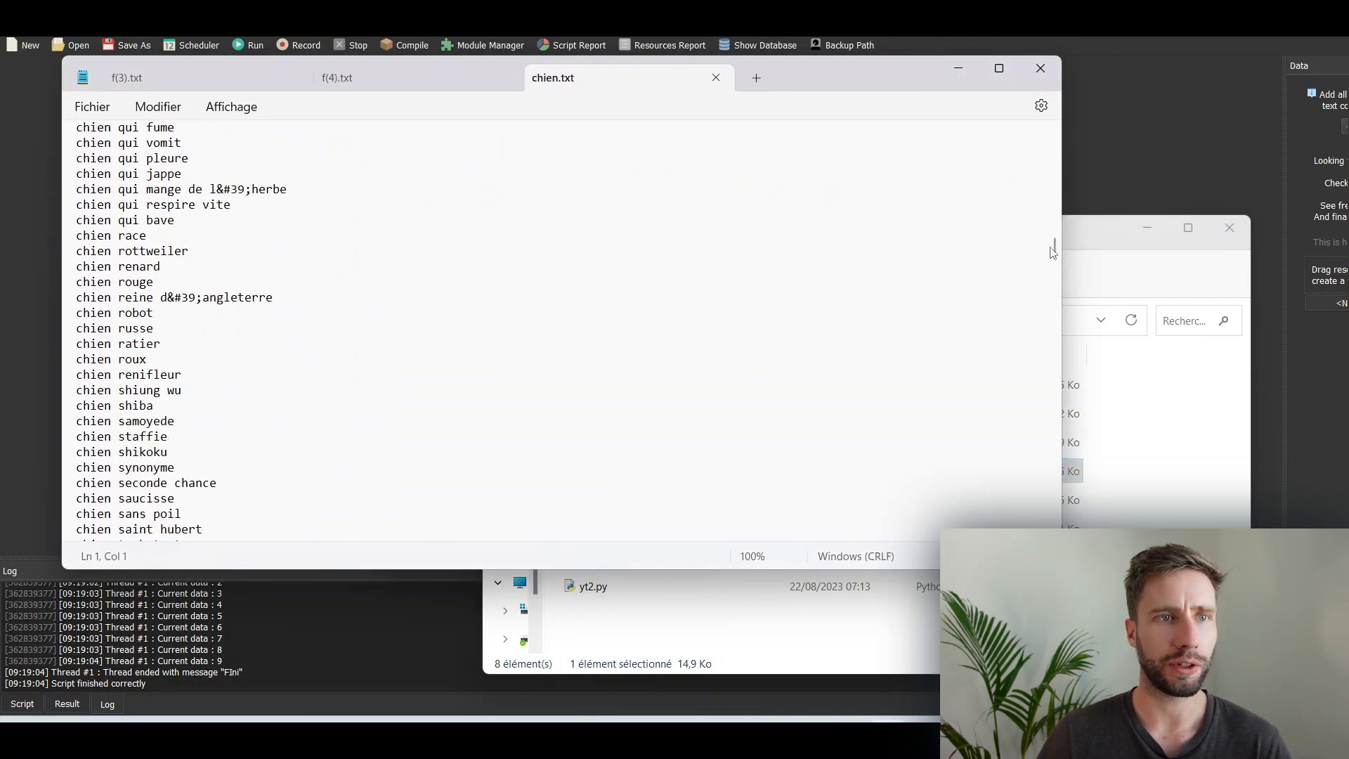
drag(1056, 249, 1055, 518)
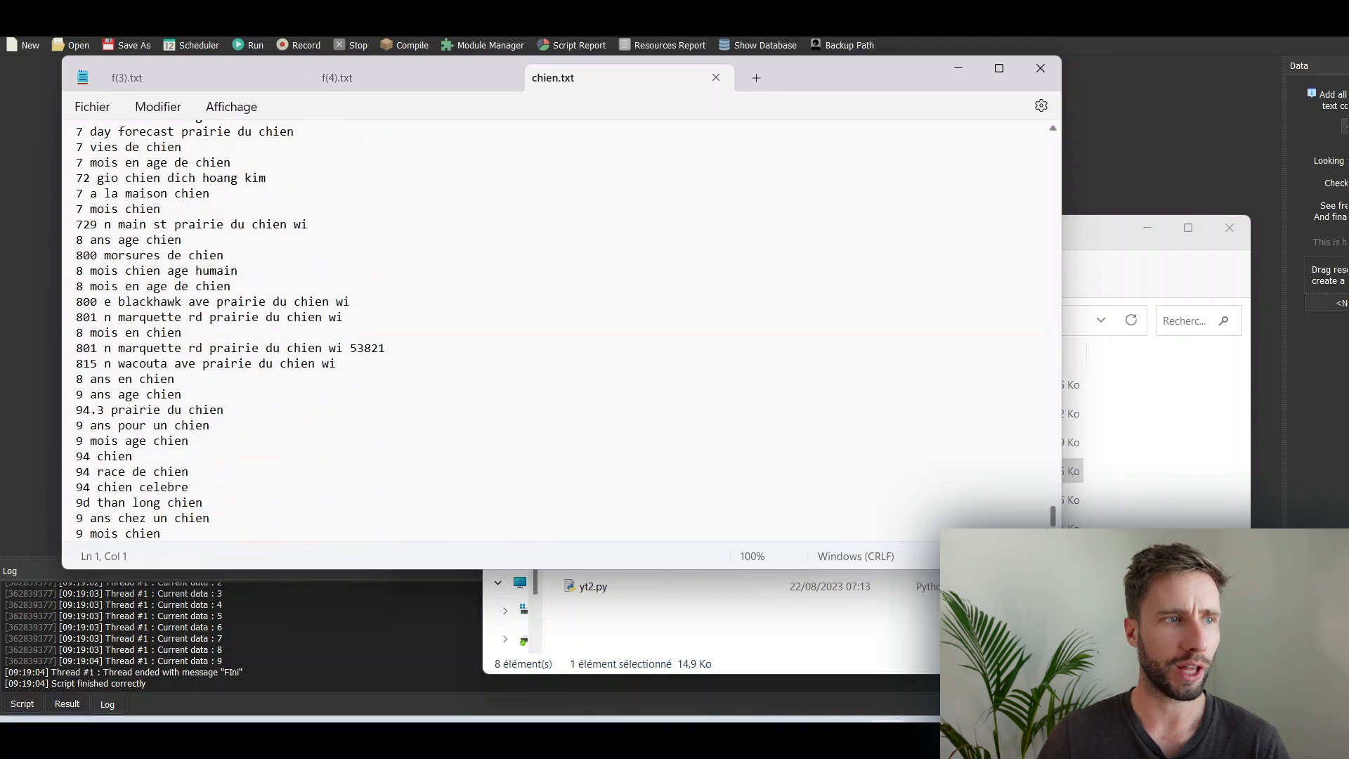
click(156, 533)
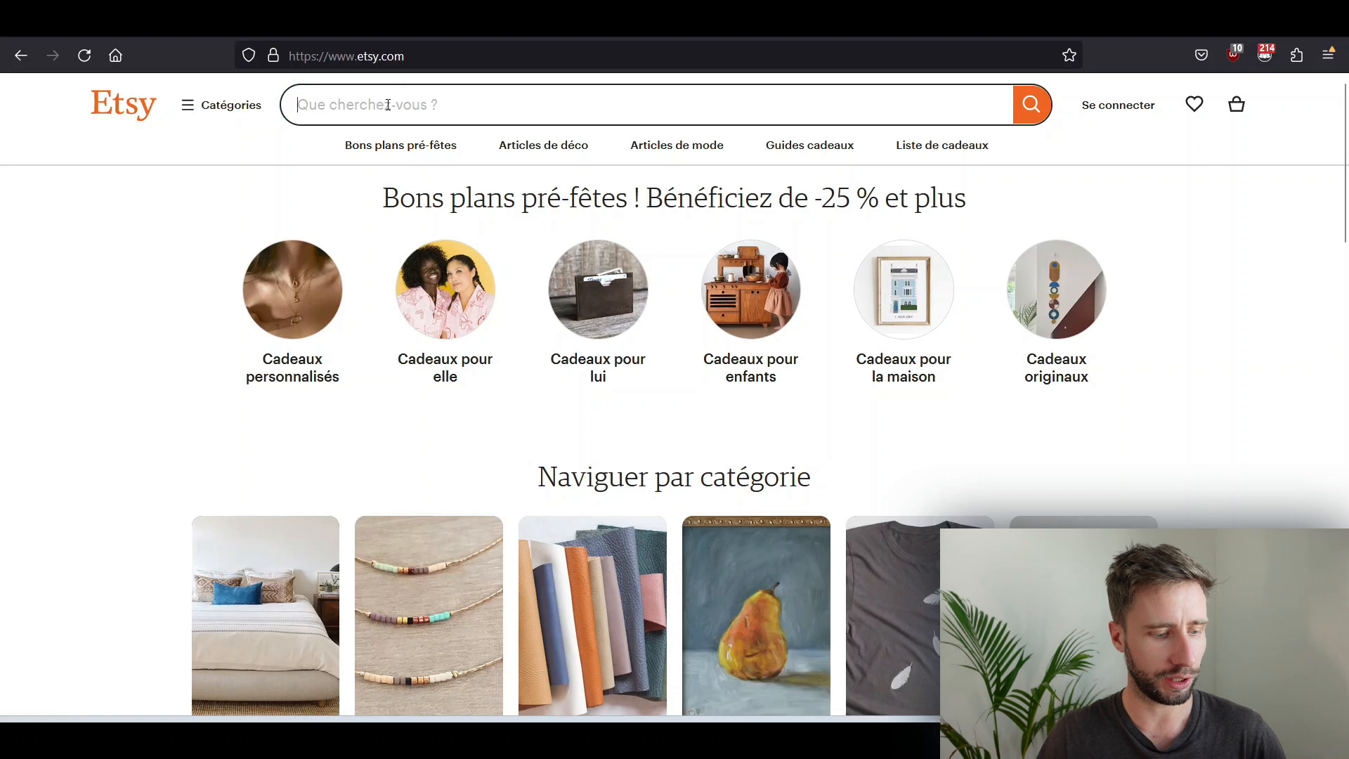
Step: Enter chat in the Etsy search field to view its suggestions
click(388, 100)
text(chat)
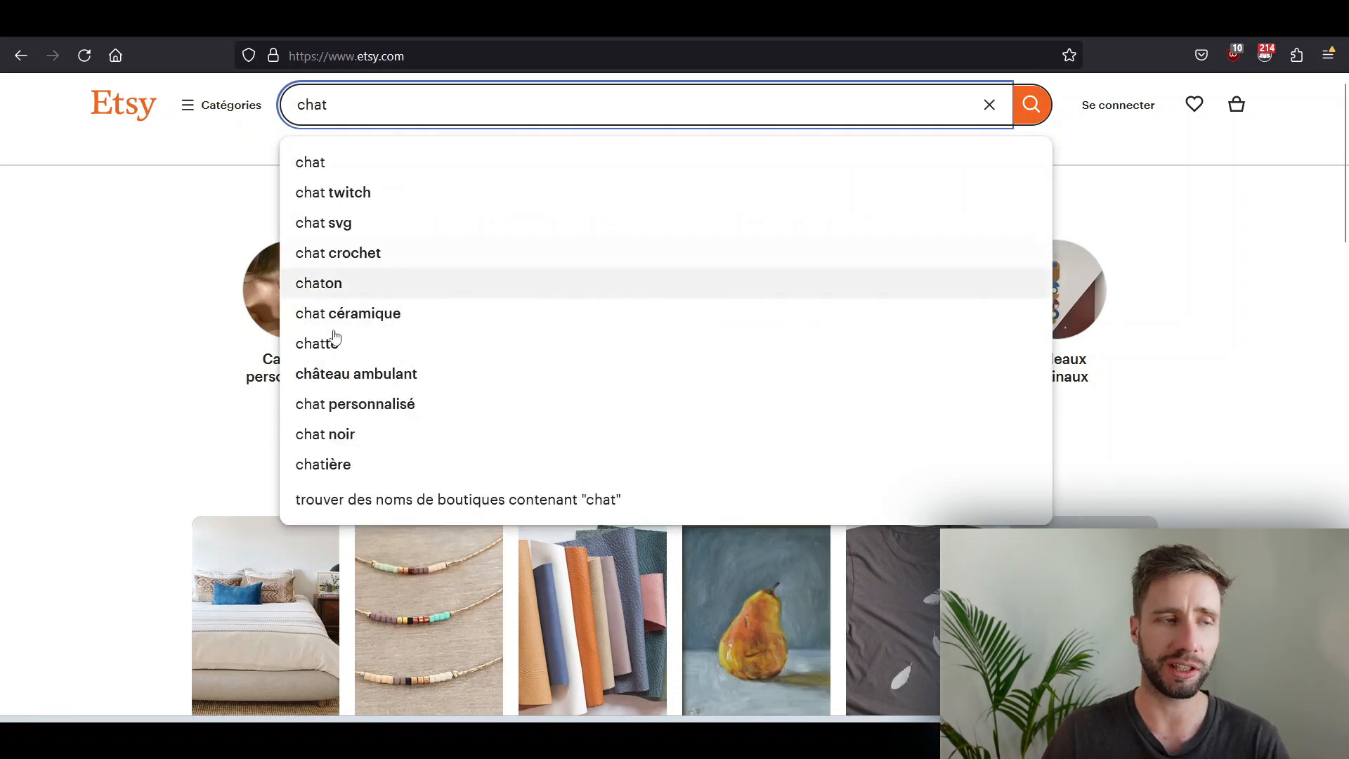
double_click(372, 124)
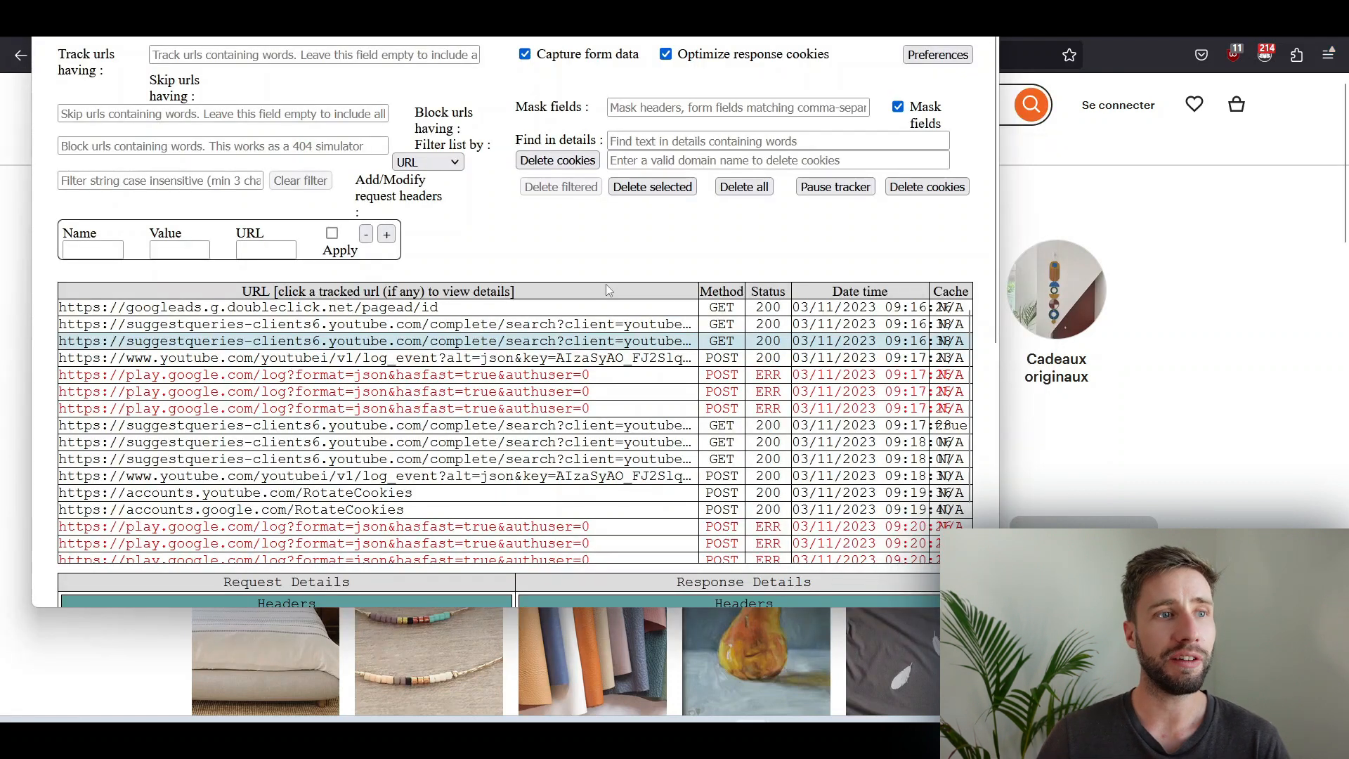
Step: Look through the captured requests in the HTTP tracker and return to the YouTube window
scroll(575, 547, down, 1)
scroll(575, 547, down, 1)
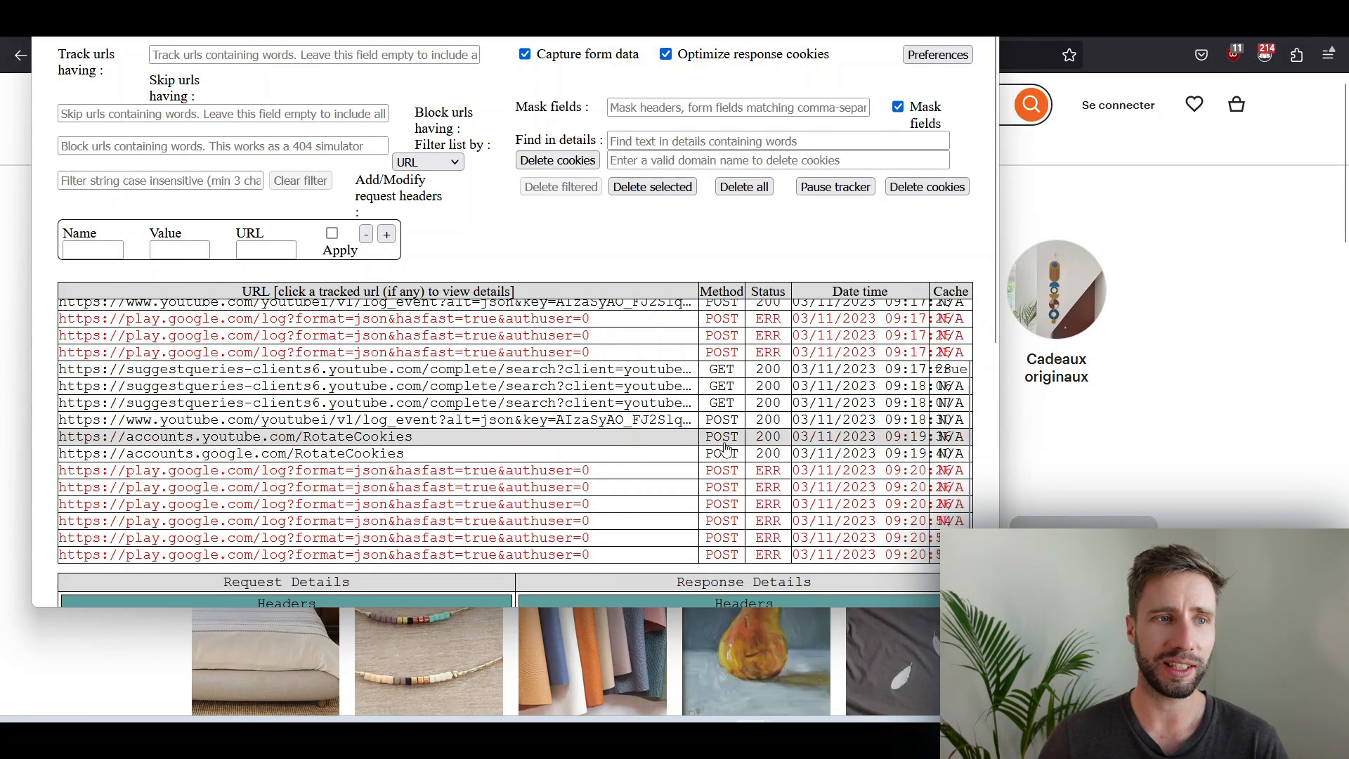
mouse_move(748, 739)
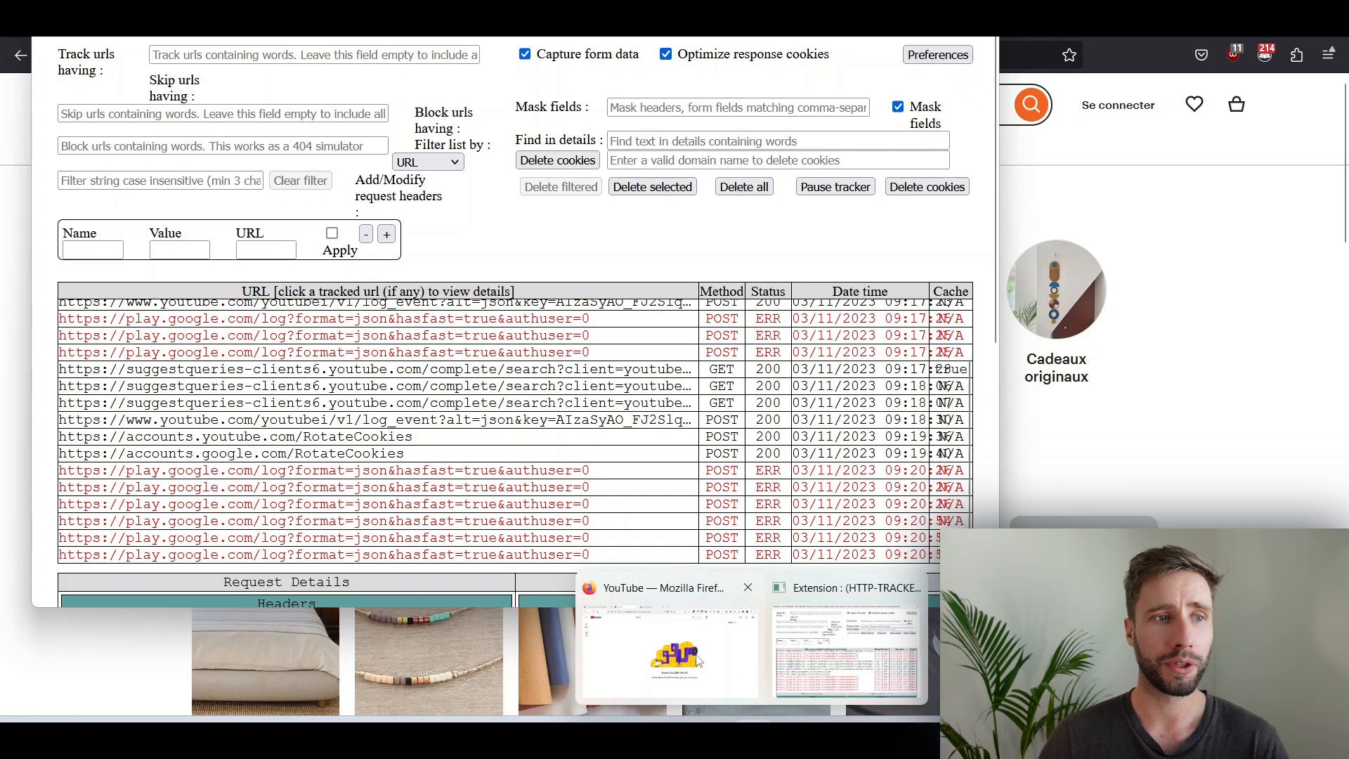
click(669, 643)
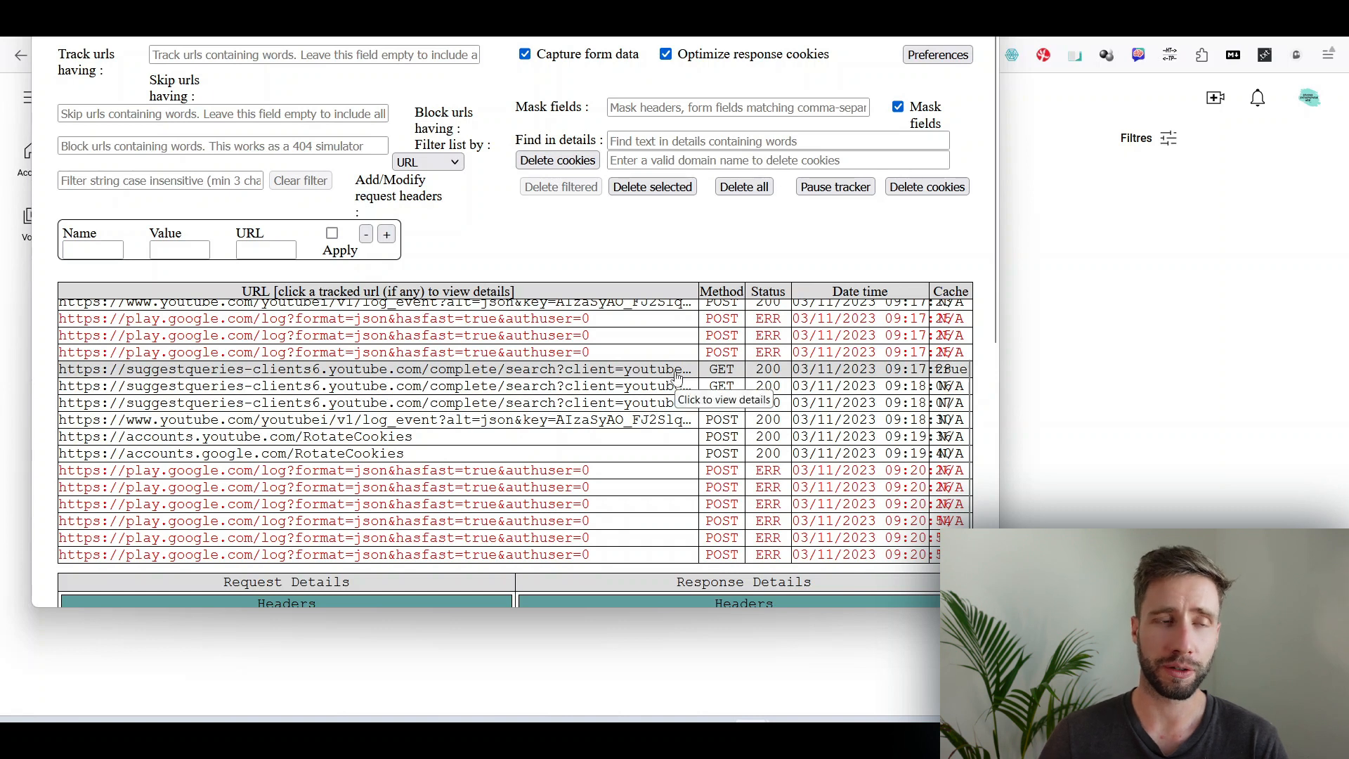
key(Escape)
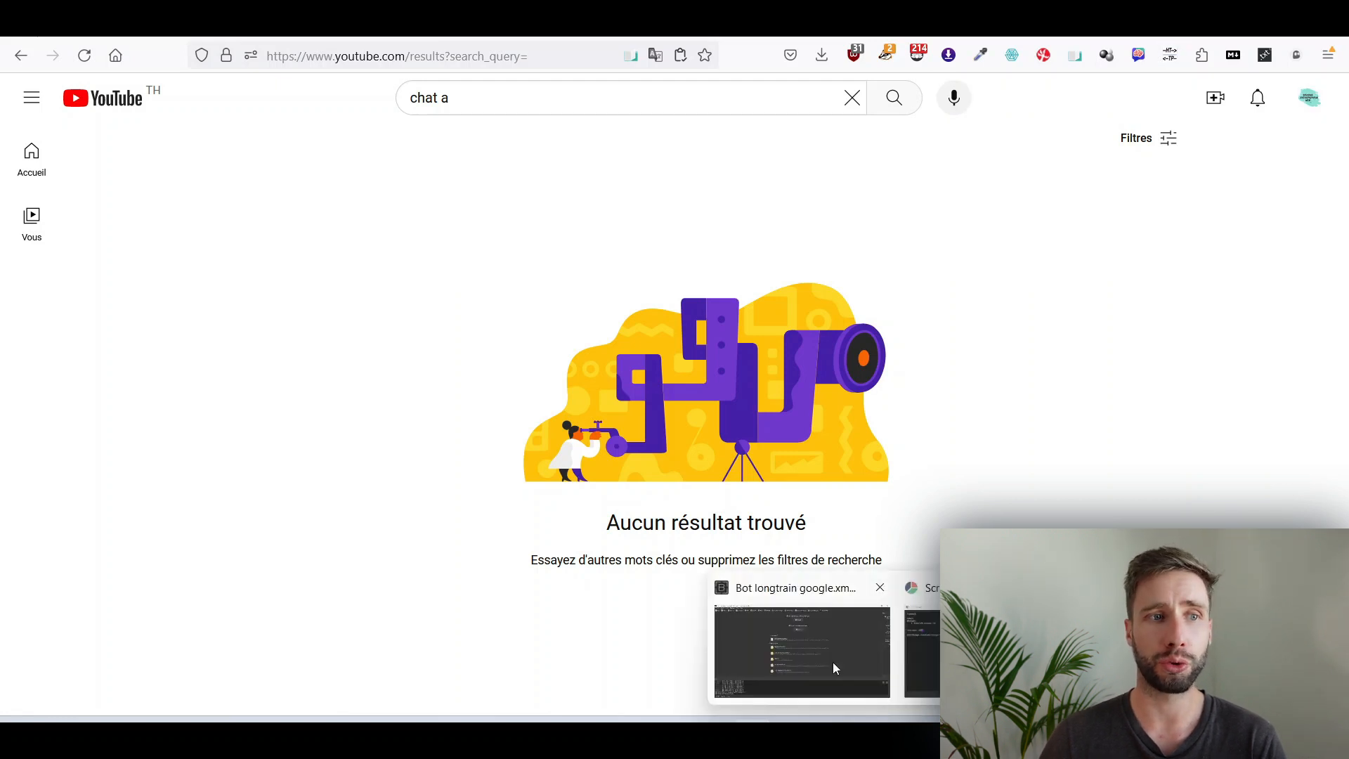
Step: Switch back to Browser Automation Studio and close the Script Report
click(833, 666)
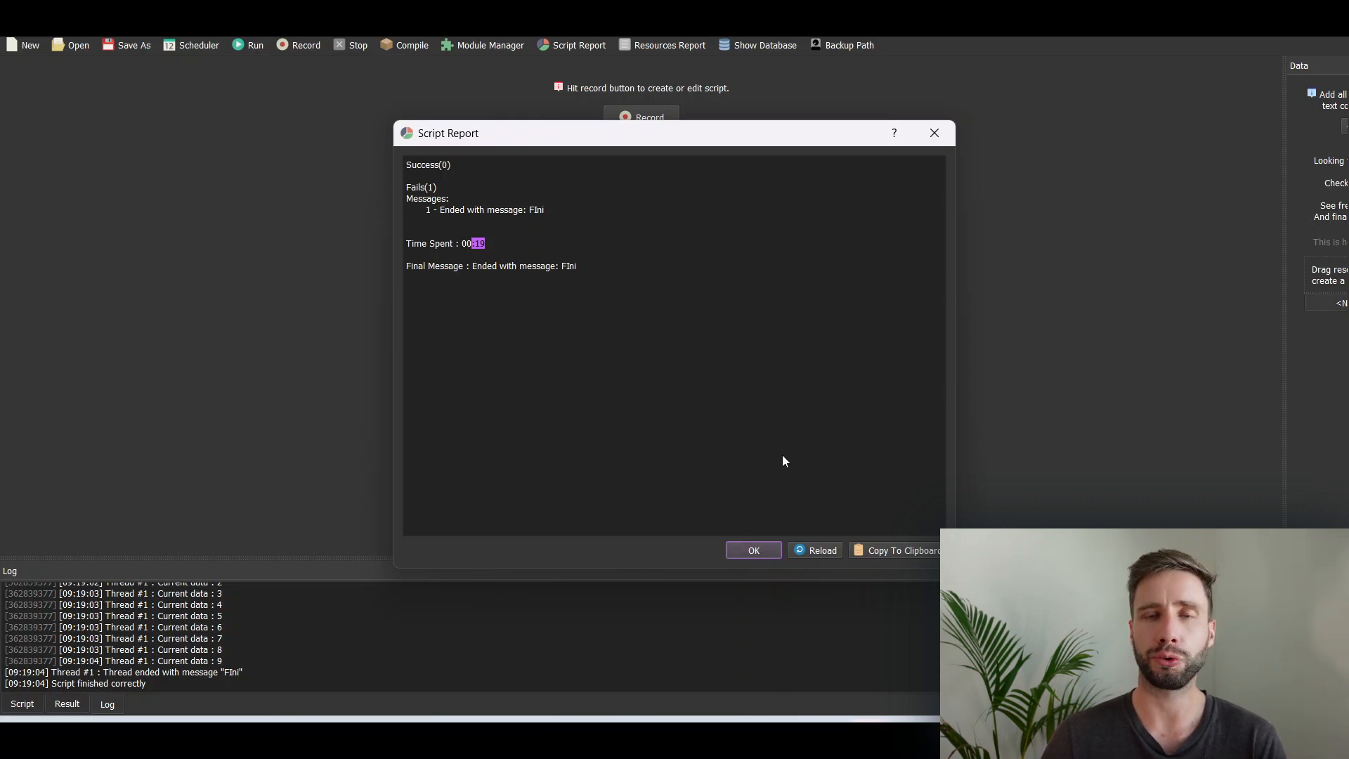
key(Return)
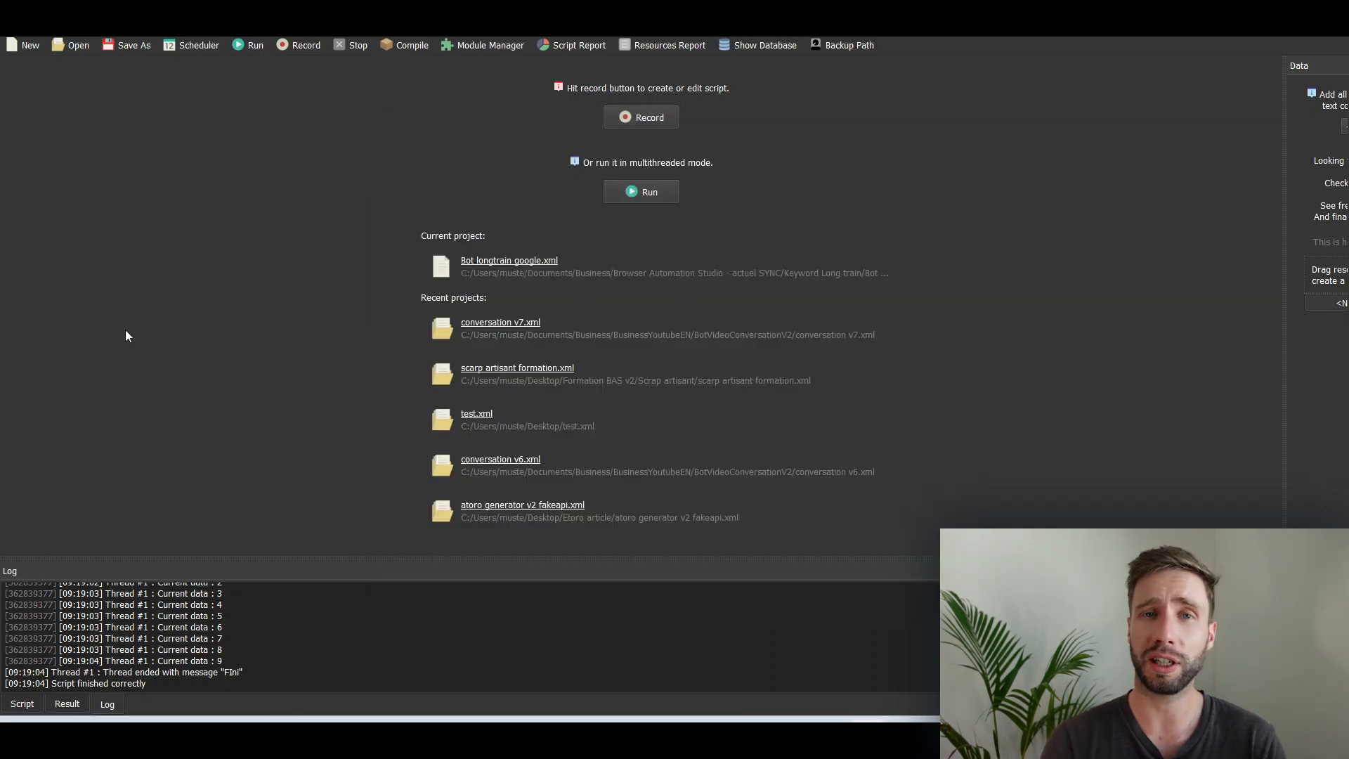